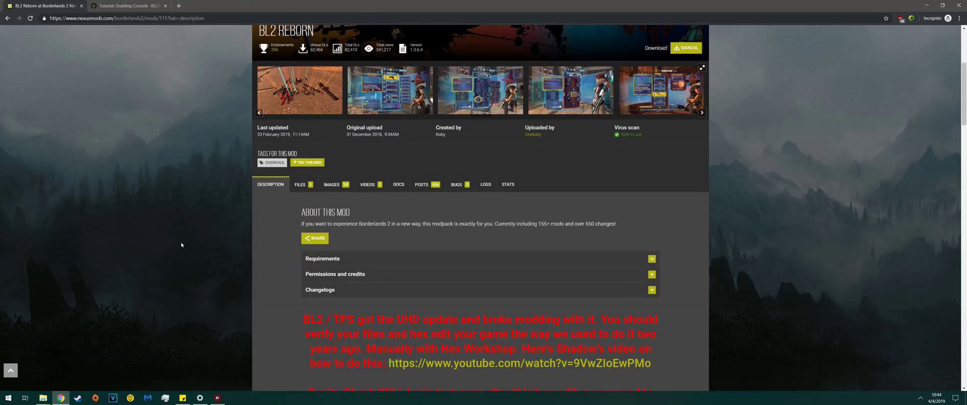
Look through the BL2 Reborn mod description and open the GitHub text guide linked under Installation in a new tab.
scroll(181, 245, down, 6)
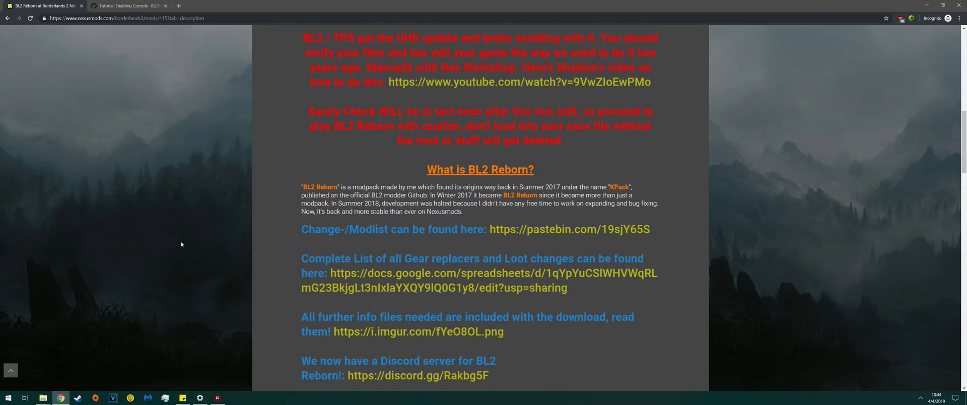
scroll(180, 242, down, 6)
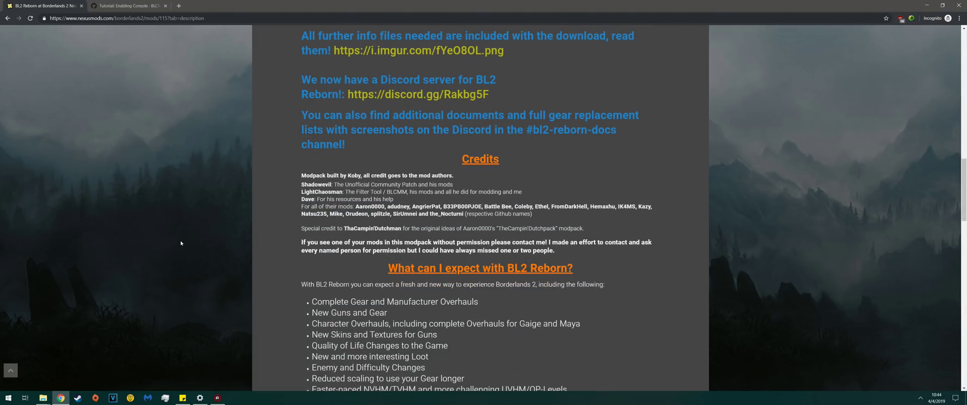
scroll(180, 240, down, 8)
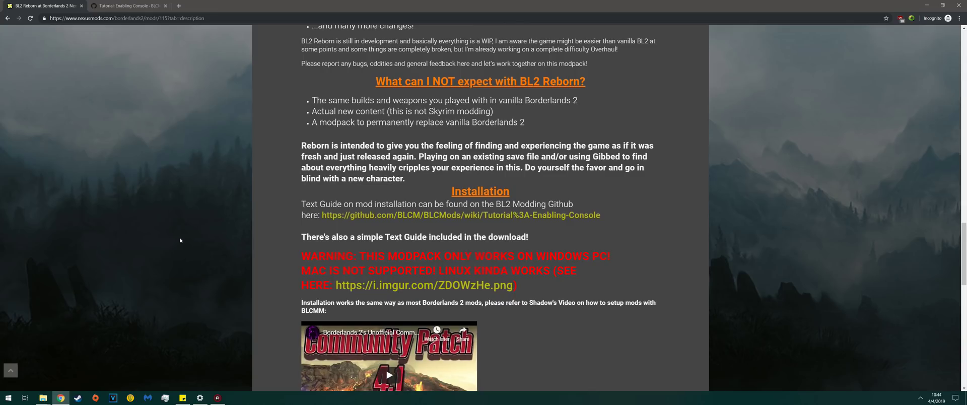
right_click(464, 215)
click(487, 217)
click(128, 5)
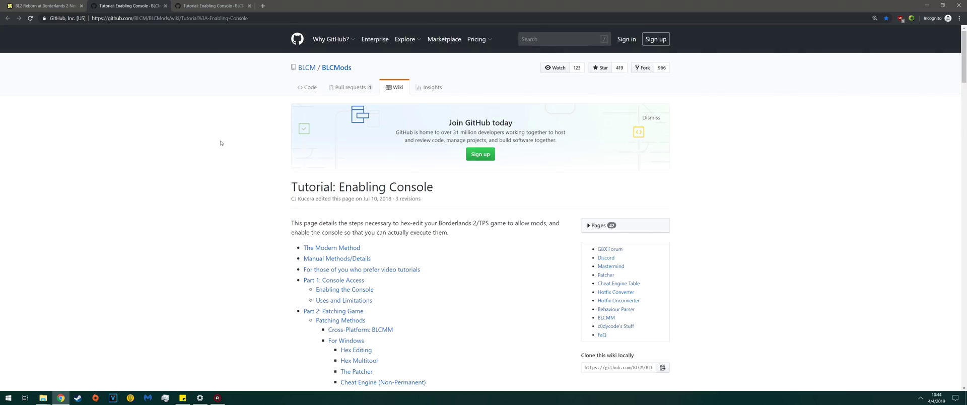
Read through the Enabling Console guide down to the hex editing instructions for Windows.
scroll(212, 210, down, 10)
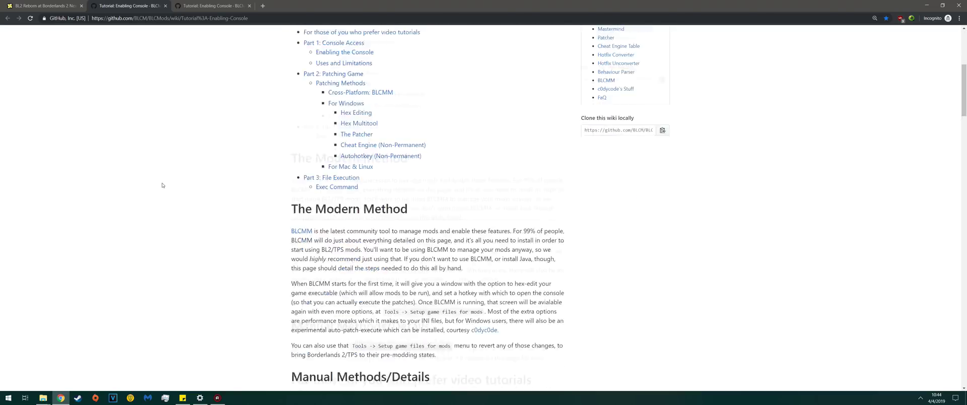
scroll(158, 180, down, 5)
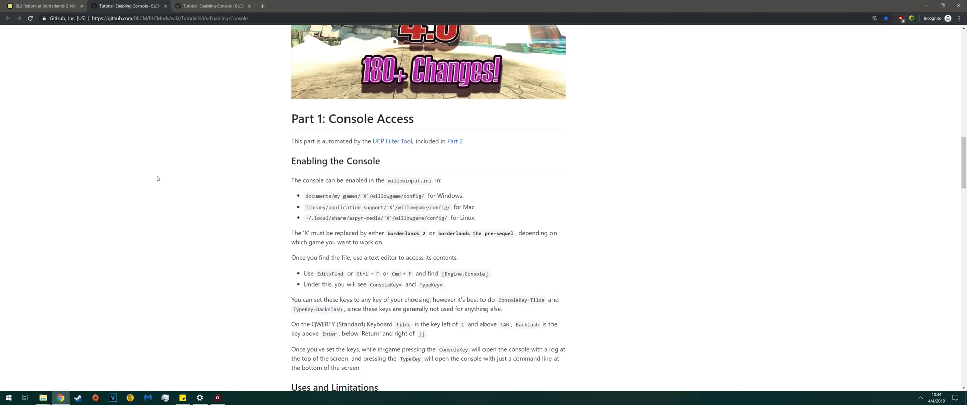
scroll(157, 179, down, 2)
scroll(158, 178, down, 3)
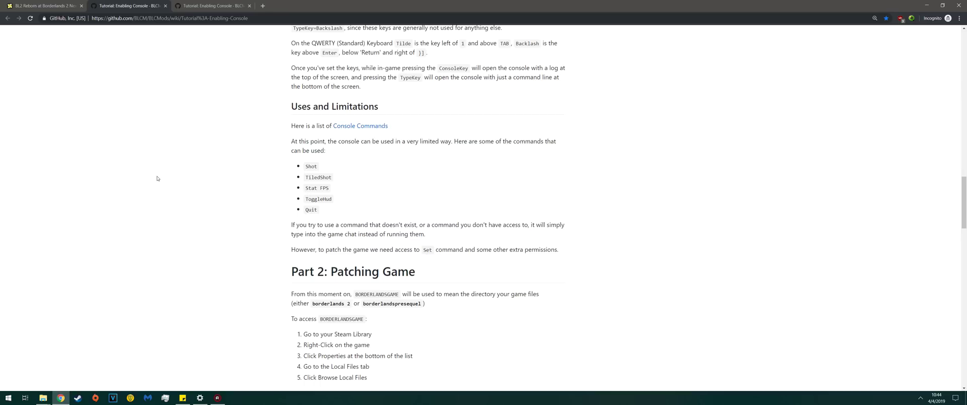
scroll(157, 179, down, 3)
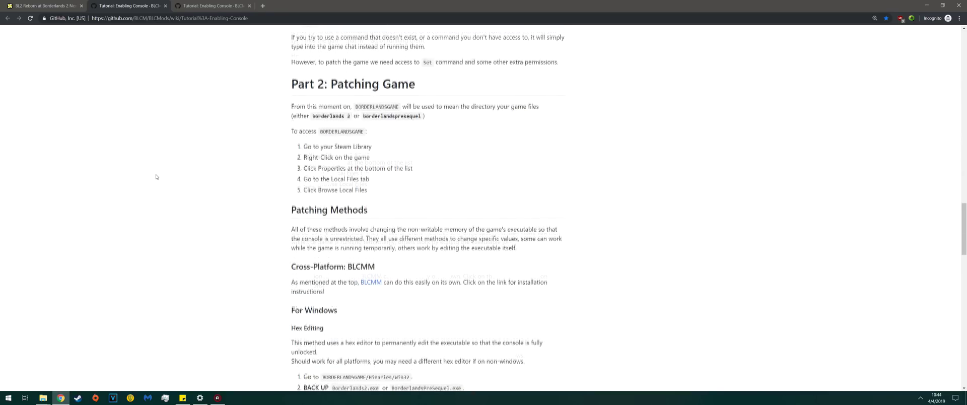
scroll(157, 177, down, 3)
scroll(401, 230, down, 2)
scroll(401, 231, up, 2)
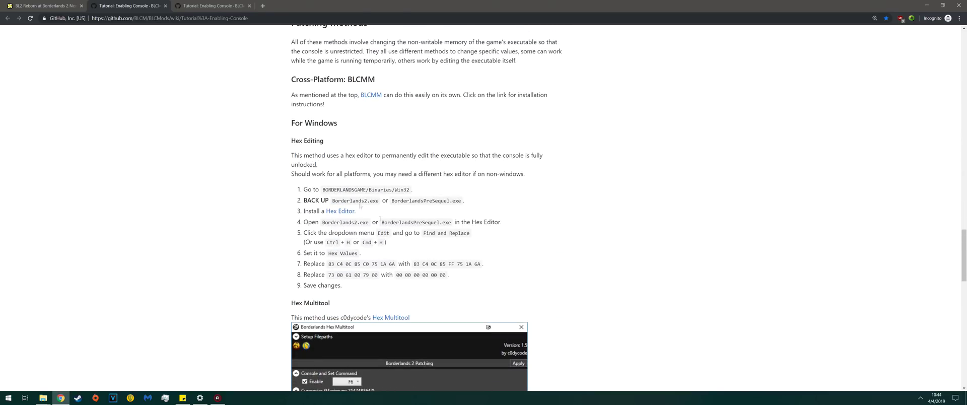
Return to the BL2 Reborn mod page and show its downloadable files.
click(45, 6)
scroll(185, 181, up, 20)
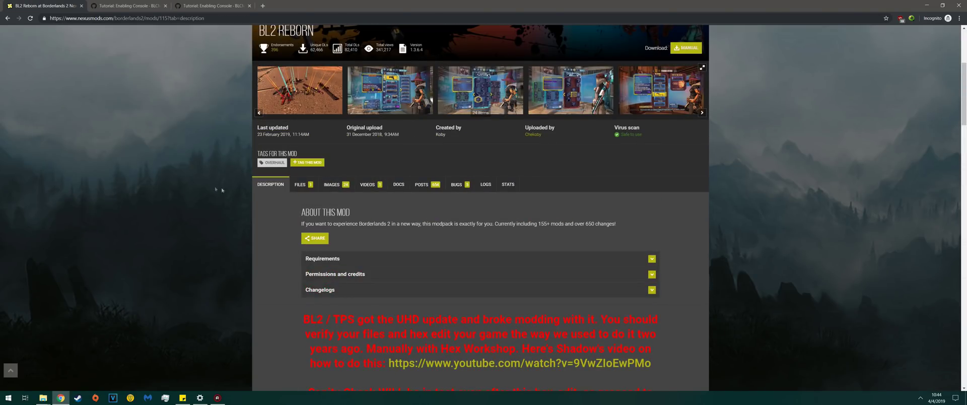
click(302, 185)
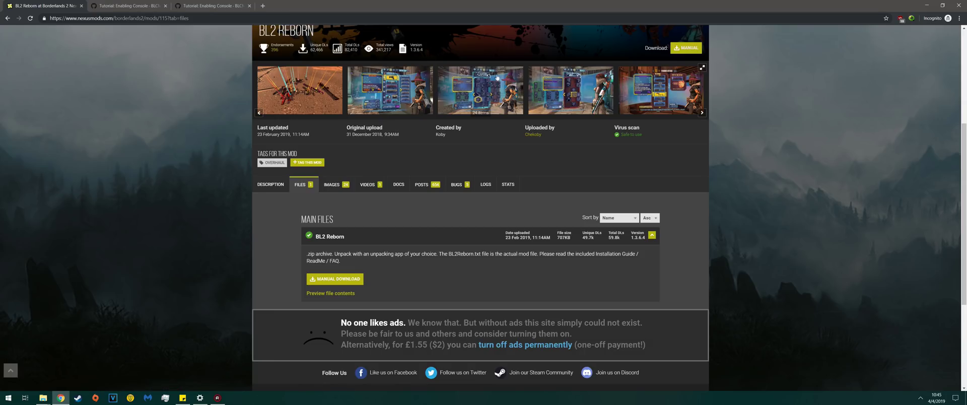
Switch to File Explorer and view the available actions for the BL2 Reborn zip archive in Downloads.
click(927, 5)
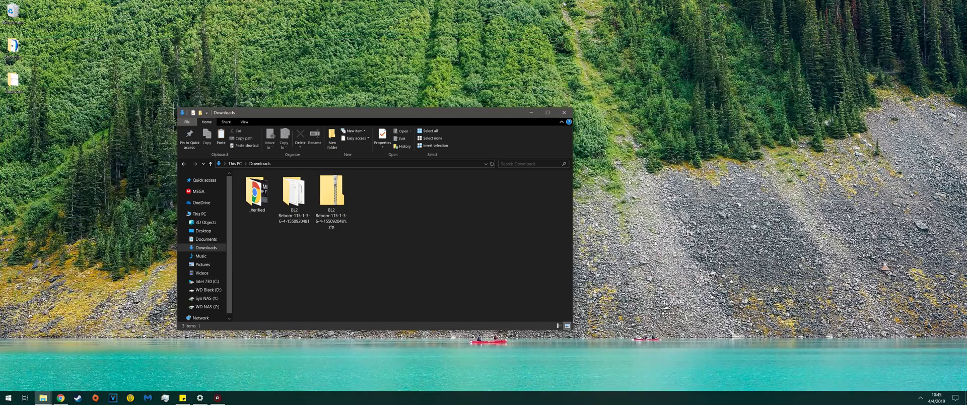
click(235, 163)
double_click(272, 209)
right_click(330, 200)
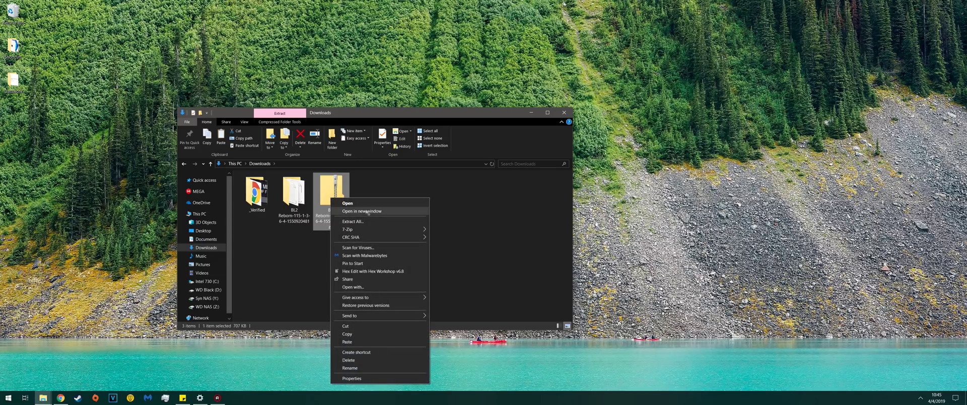
mouse_move(374, 230)
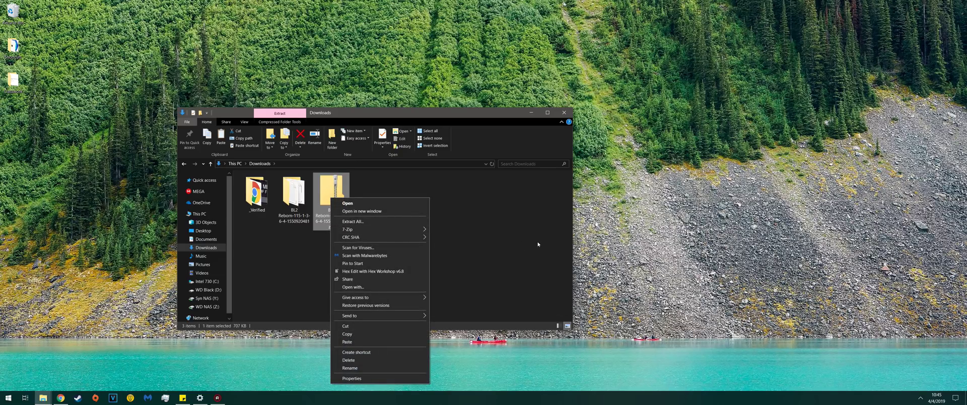
click(509, 233)
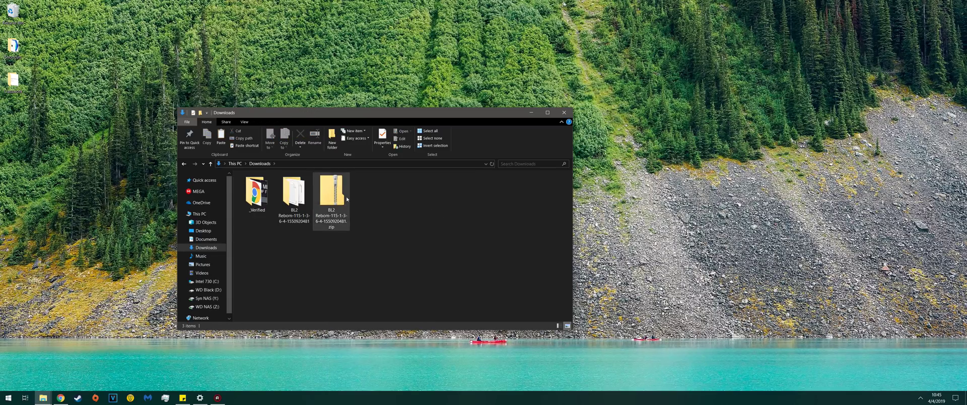
Open the extracted BL2 Reborn folder and copy the BL2Reborn.txt mod file.
double_click(294, 194)
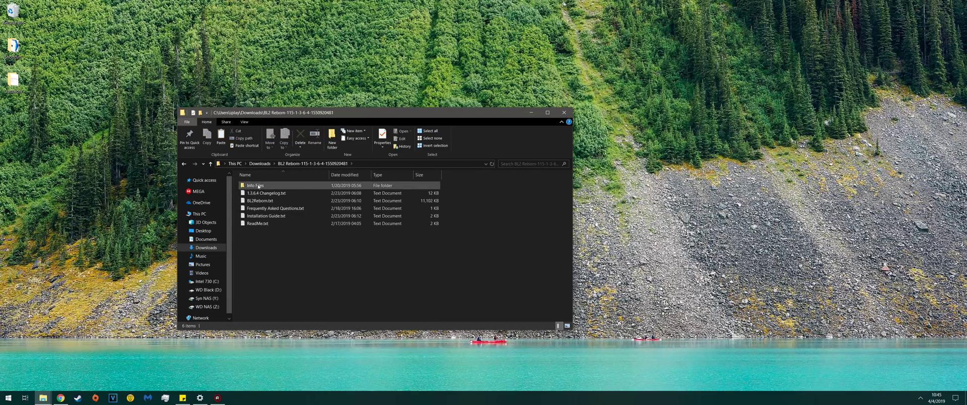
click(292, 201)
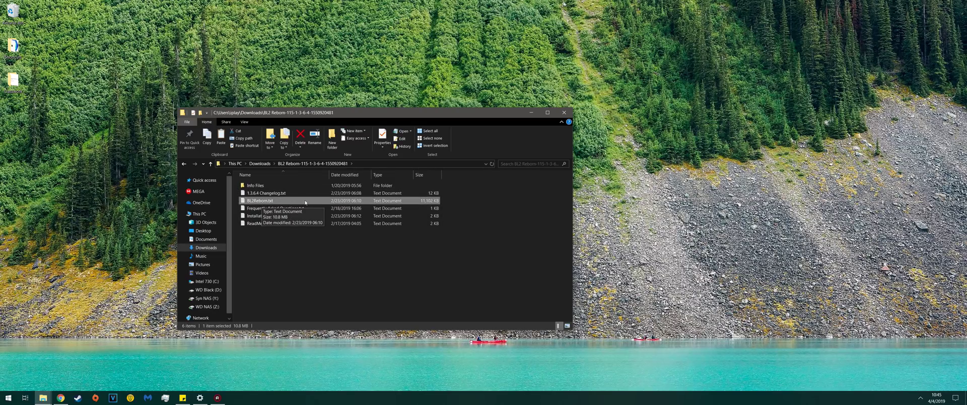
right_click(262, 200)
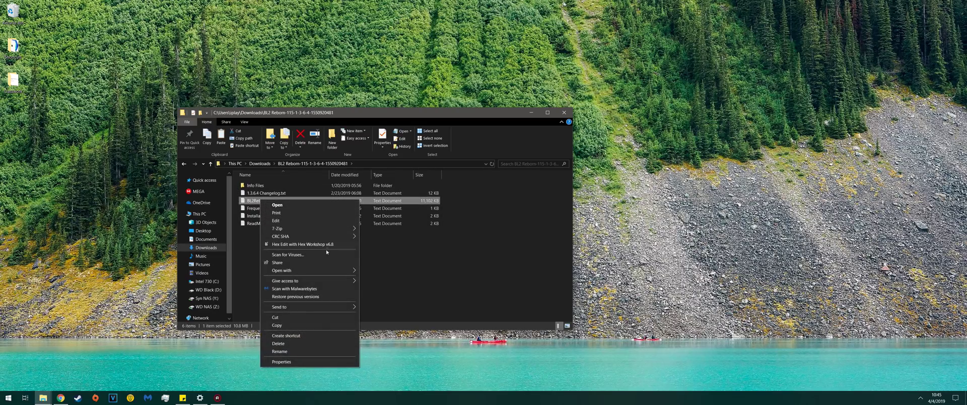
click(277, 326)
click(347, 275)
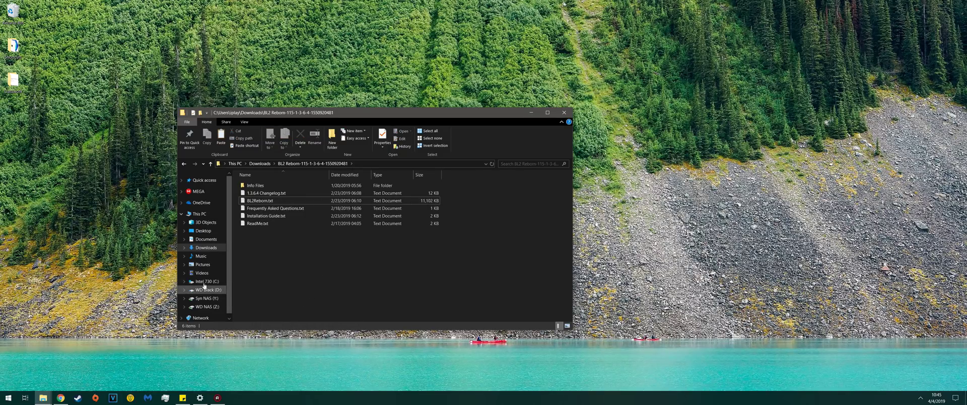
Open the Borderlands 2 game folder on drive D: under Program Files (x86)\Steam\steamapps\common.
click(235, 163)
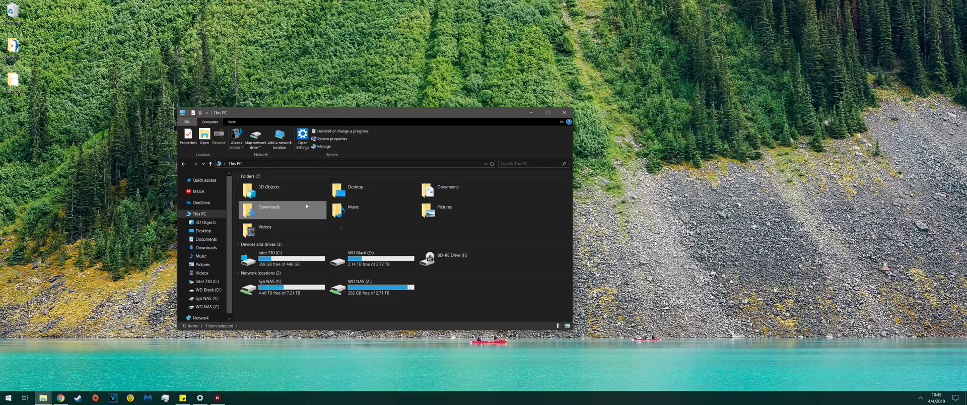
click(371, 230)
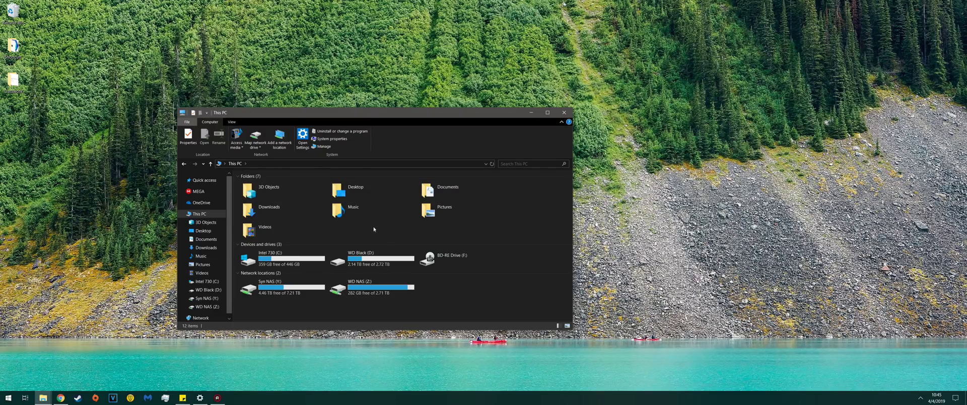
double_click(362, 258)
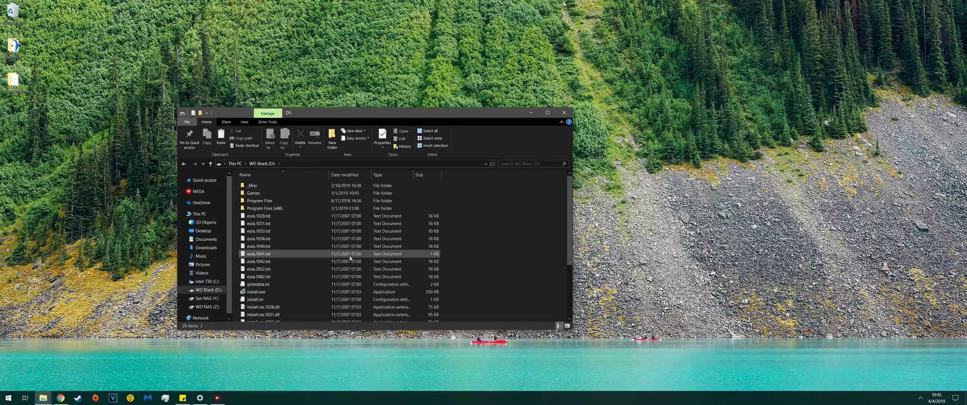
double_click(279, 209)
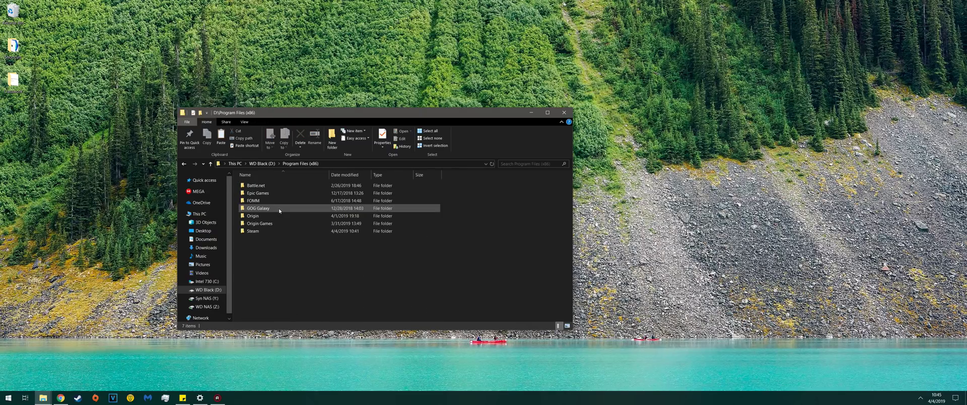
double_click(267, 231)
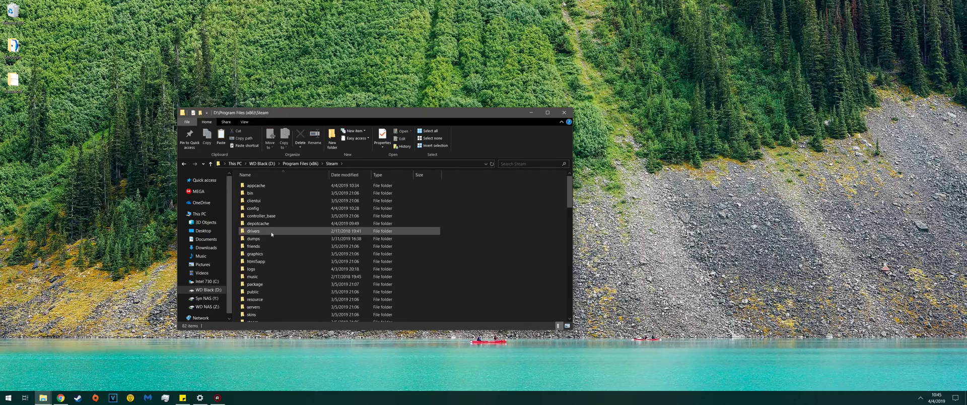
scroll(267, 234, down, 2)
double_click(258, 275)
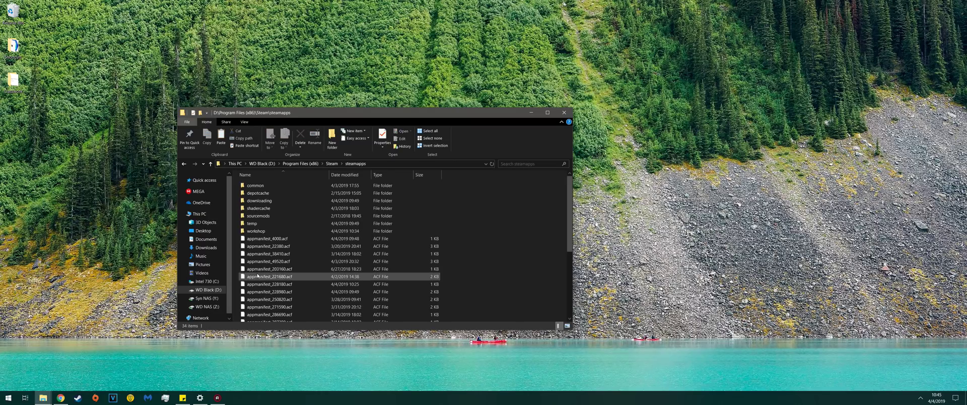
double_click(254, 188)
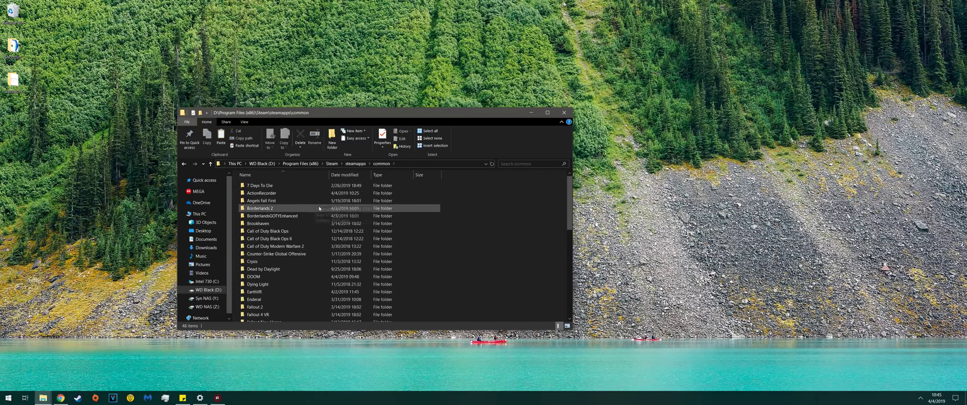
double_click(264, 208)
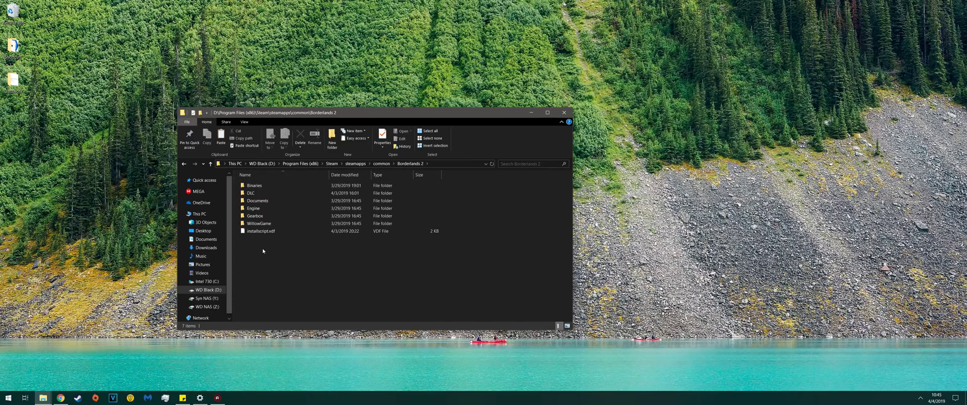
double_click(259, 222)
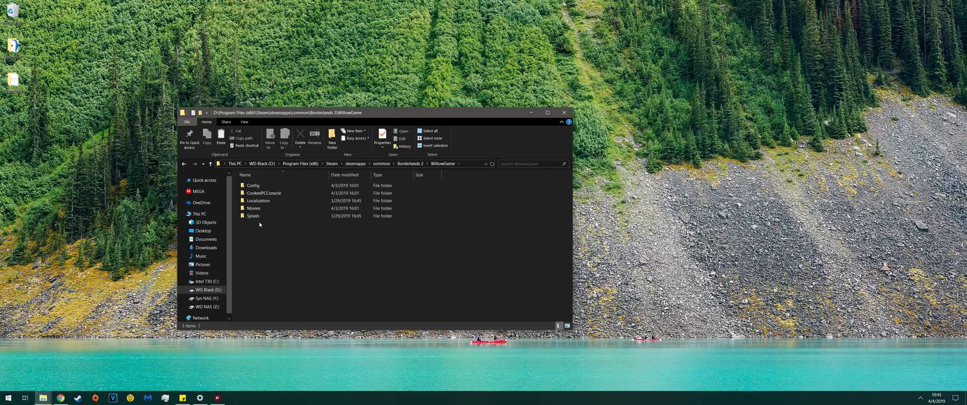
double_click(260, 186)
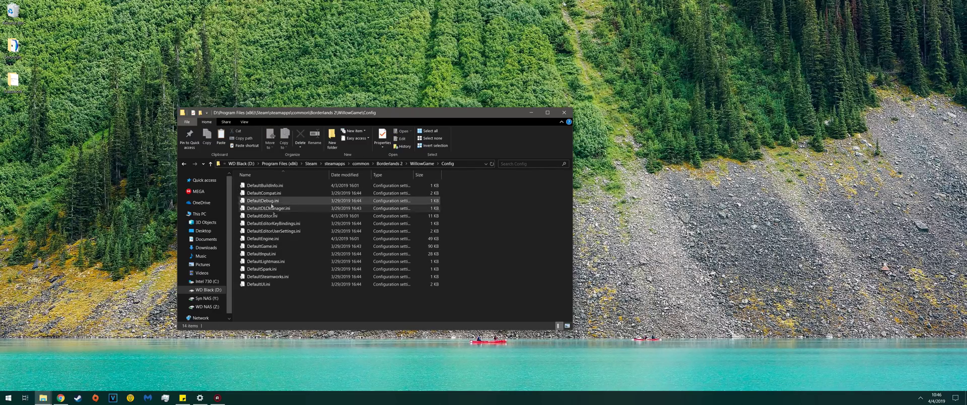
click(390, 163)
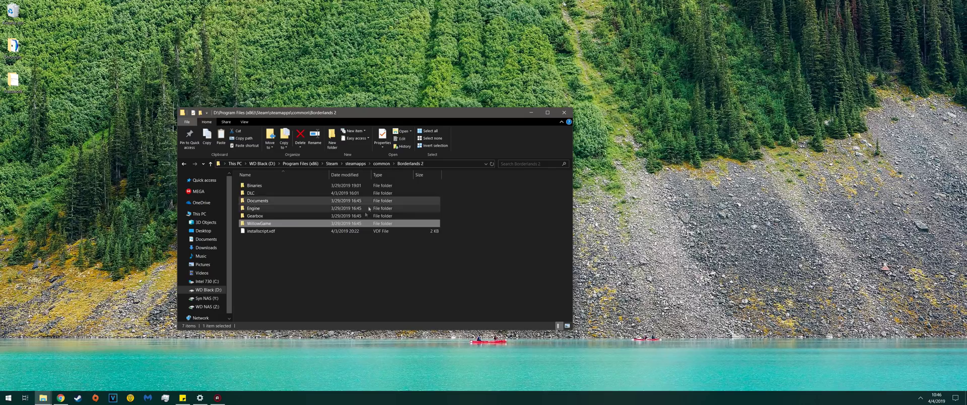
Paste the copied BL2Reborn.txt into the game's Binaries folder.
double_click(252, 186)
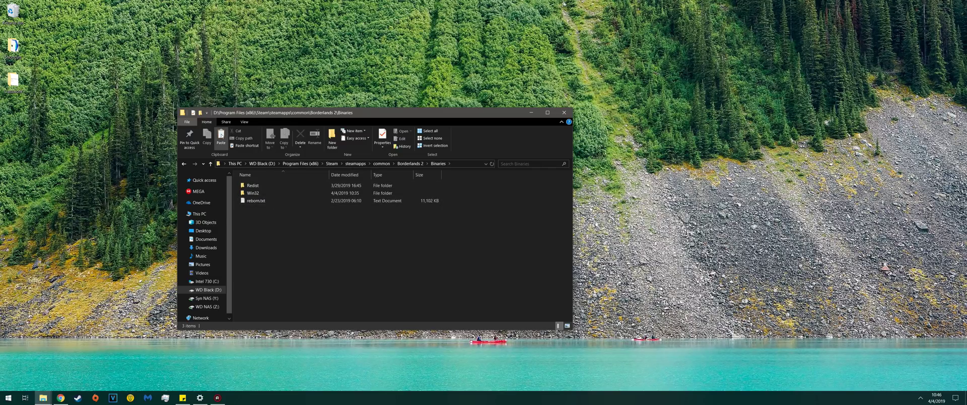
key(ctrl+v)
click(301, 237)
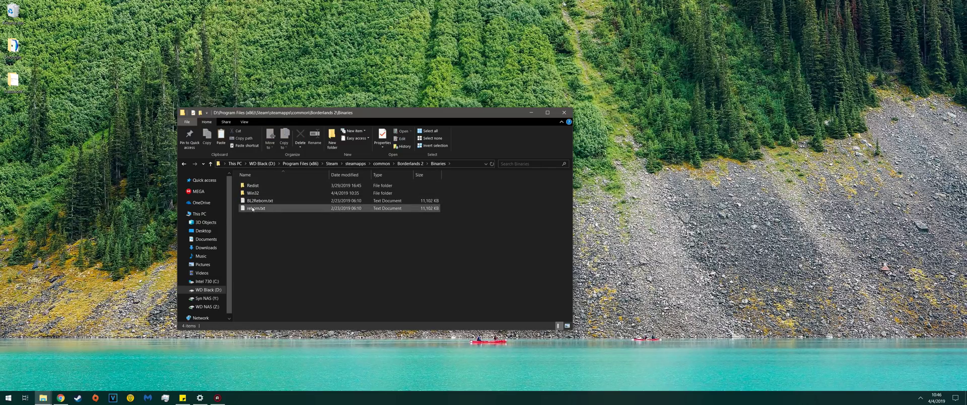
Delete BL2Reborn.txt from the Binaries folder, keeping reborn.txt.
click(253, 201)
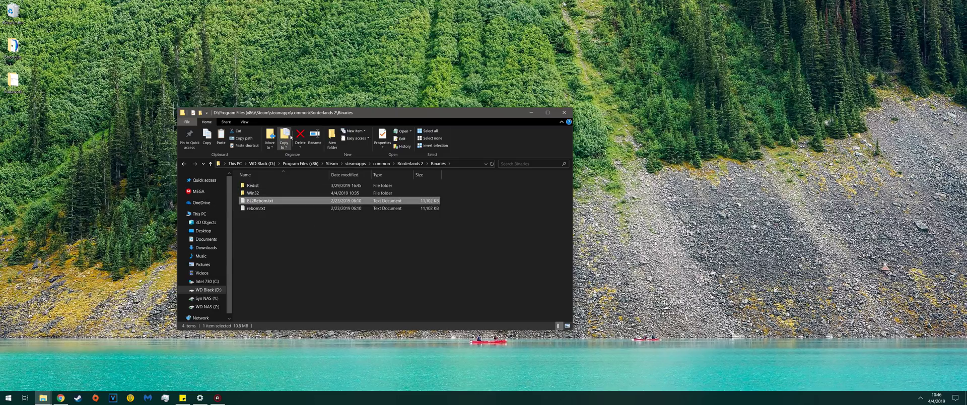
key(Delete)
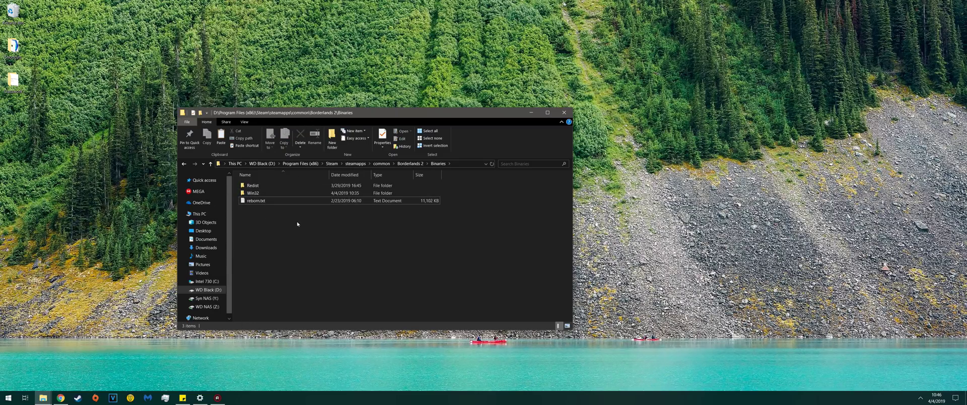
Check the mod file's name, reborn.txt, in the Binaries folder without changing it.
click(256, 201)
click(249, 201)
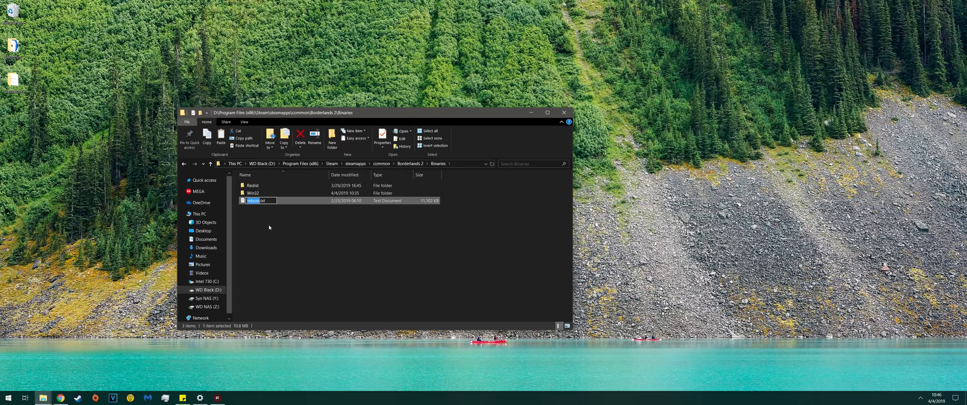
key(Return)
click(272, 224)
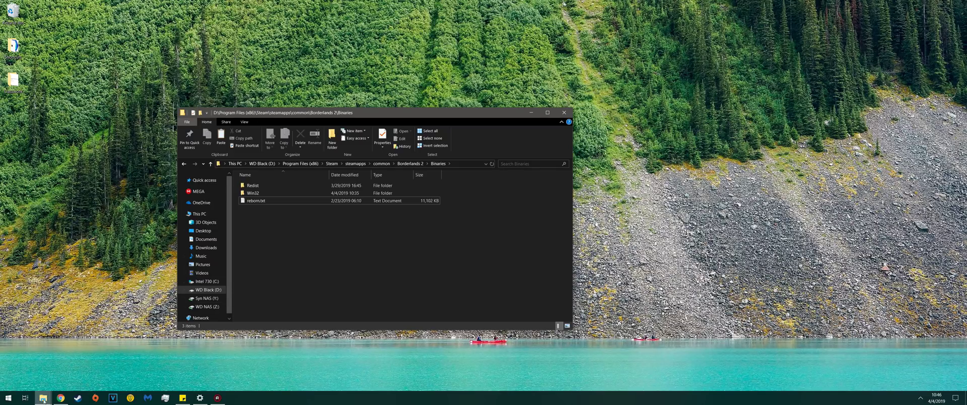
Switch to the Config folder window and browse from This PC to Documents\My Games\Borderlands 2\WillowGame\Config.
mouse_move(42, 398)
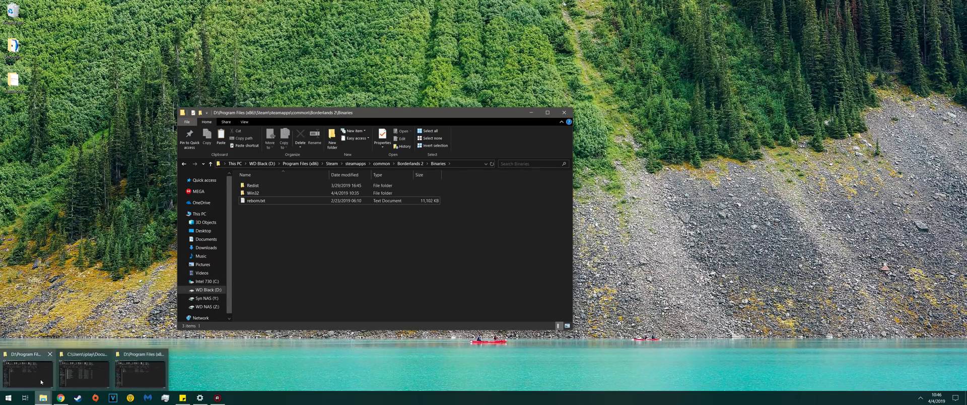
mouse_move(110, 382)
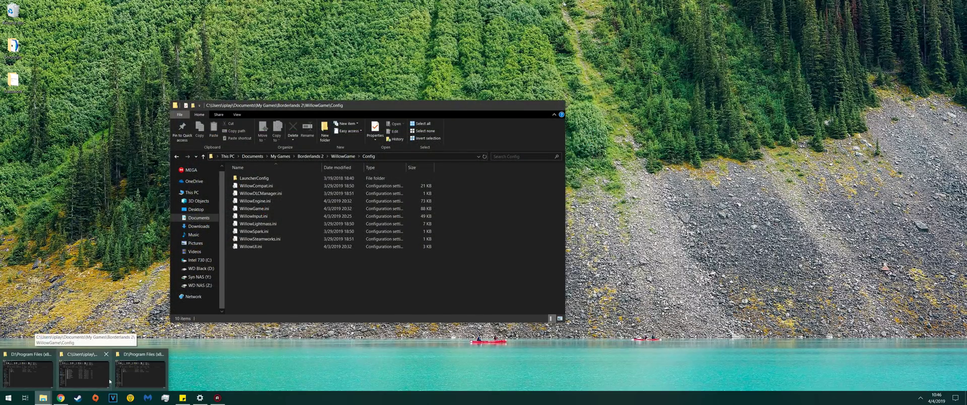
click(107, 382)
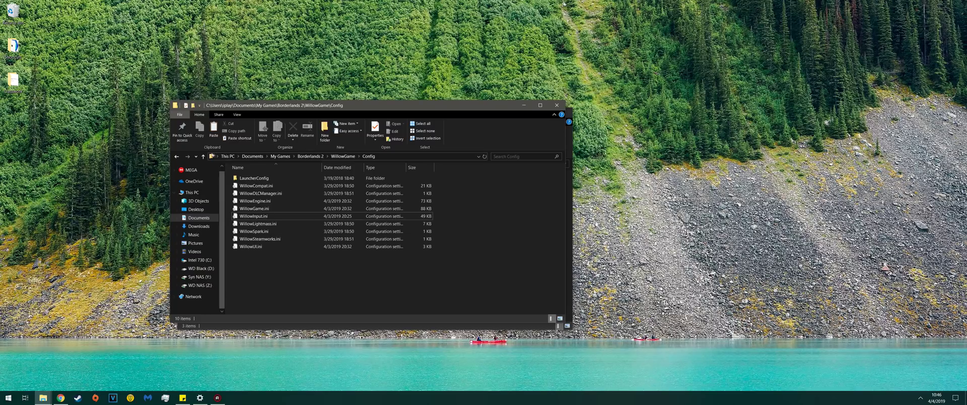
click(227, 156)
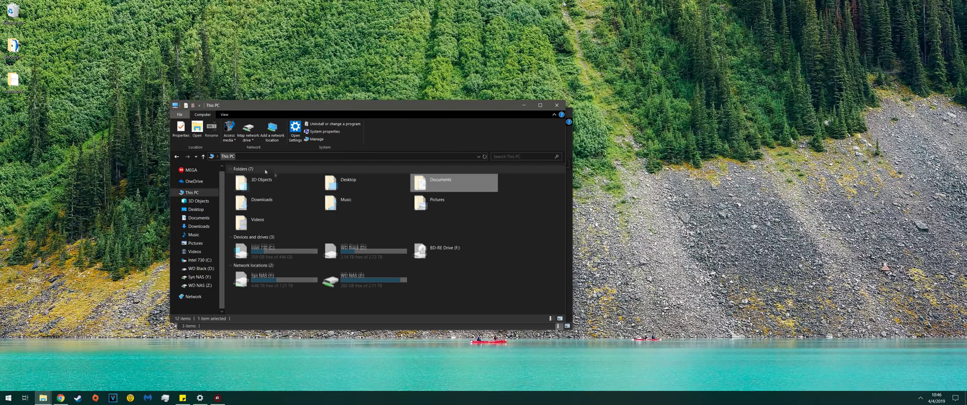
double_click(412, 191)
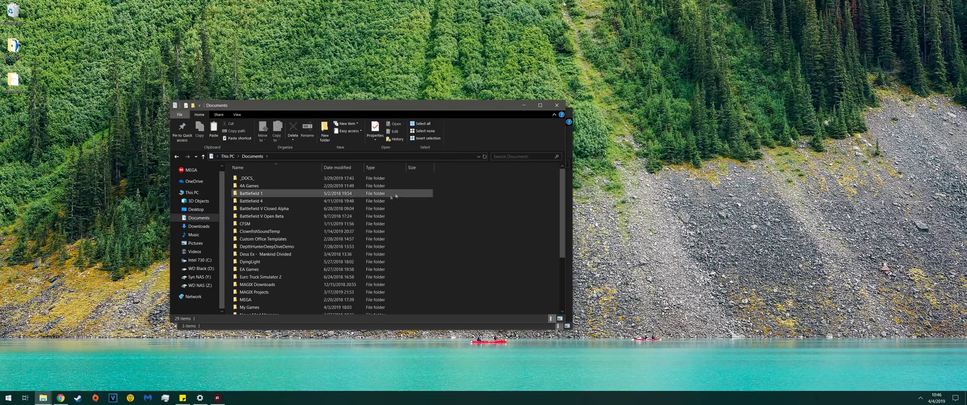
double_click(252, 308)
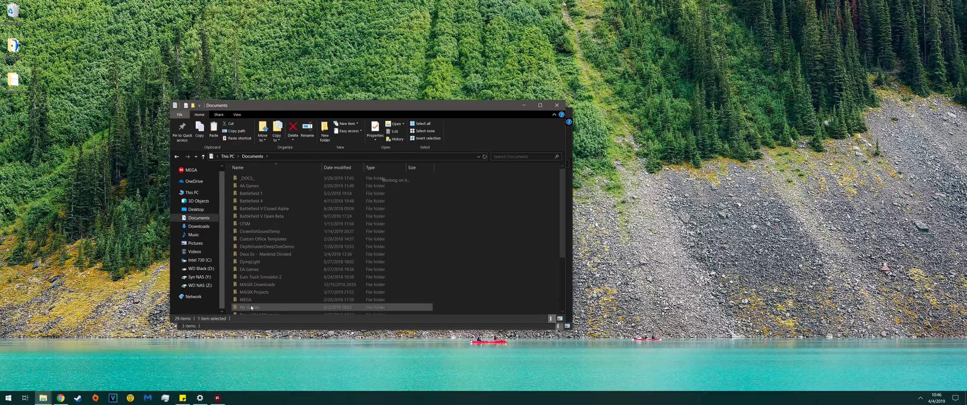
double_click(255, 195)
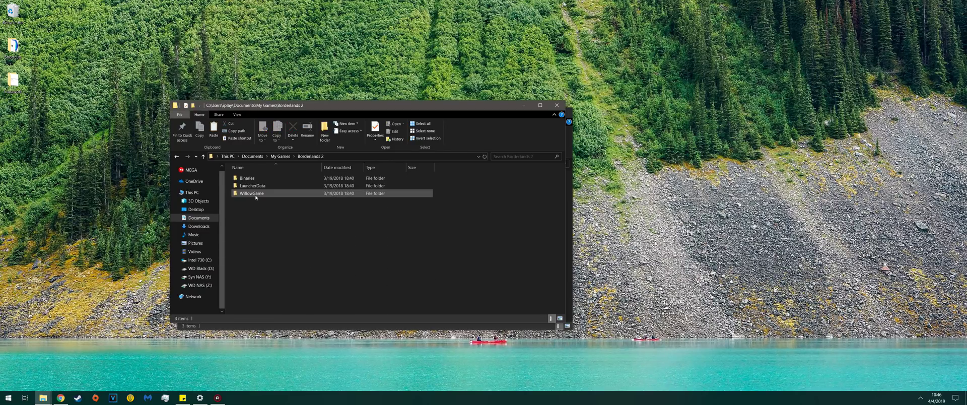
double_click(255, 195)
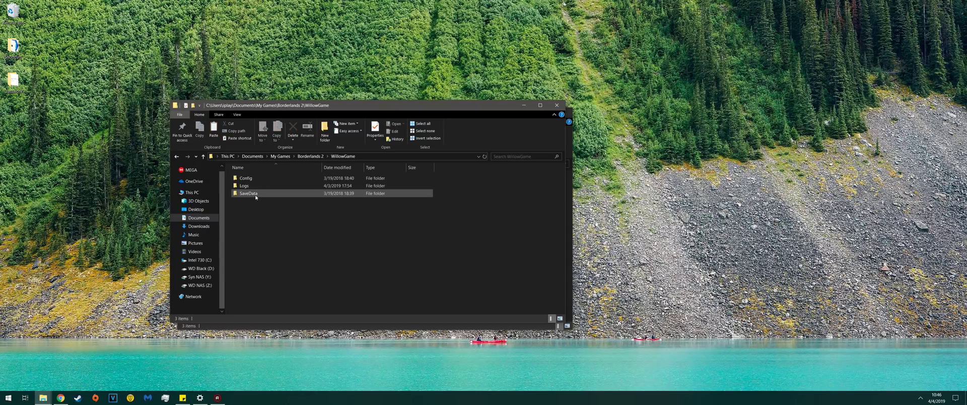
double_click(251, 179)
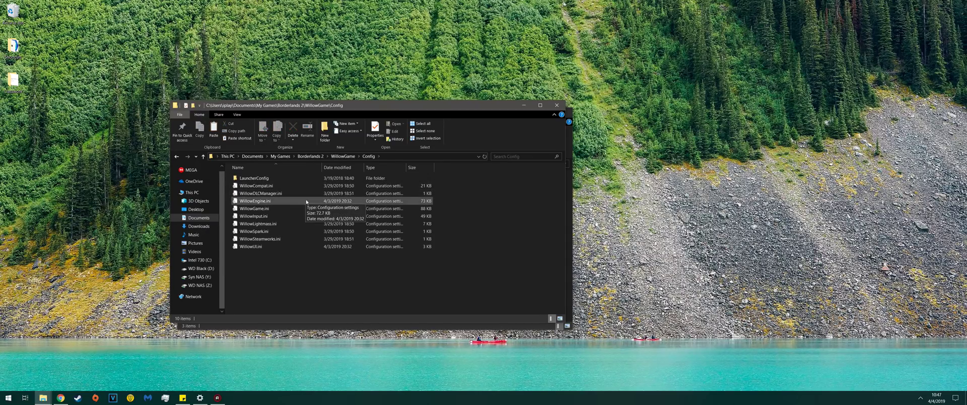
Open WillowInput.ini, check the console key under [Engine.Console], save and close the file, and clear both folder windows off the desktop.
double_click(277, 217)
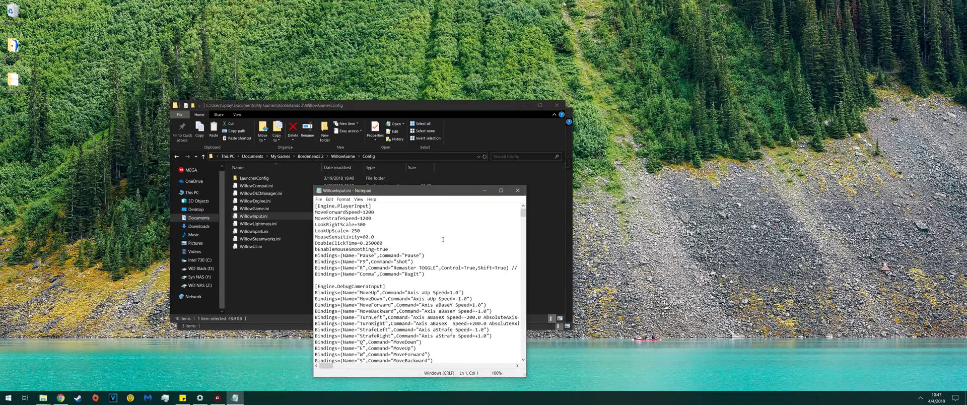
scroll(473, 328, down, 17)
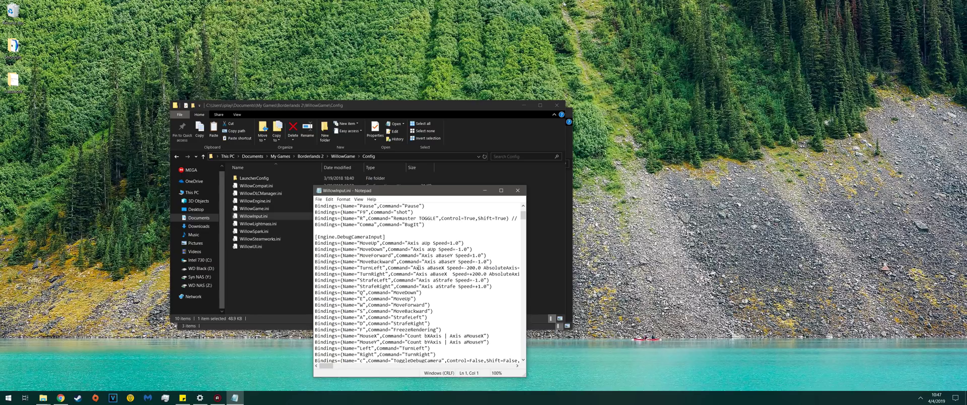
scroll(418, 268, down, 12)
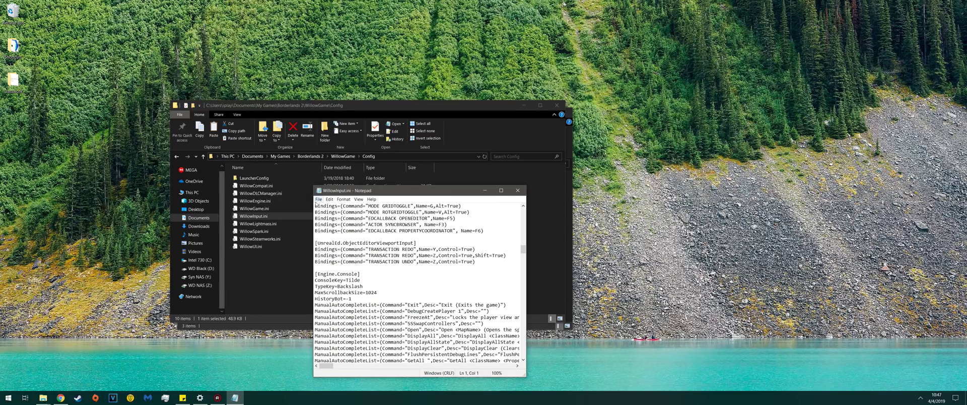
click(319, 199)
click(335, 220)
click(518, 190)
click(316, 282)
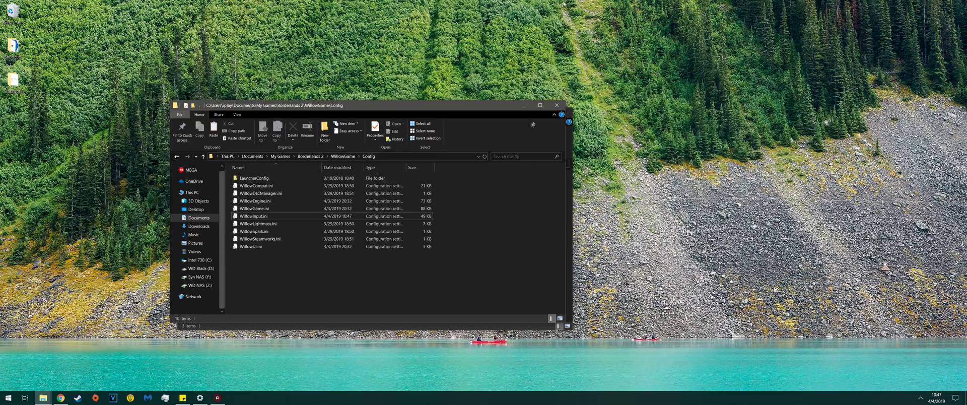
click(560, 105)
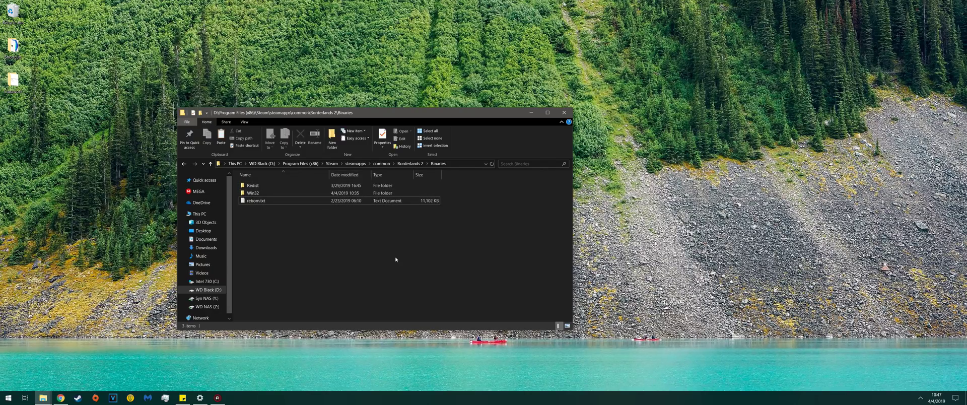
click(531, 113)
drag(192, 169, 322, 249)
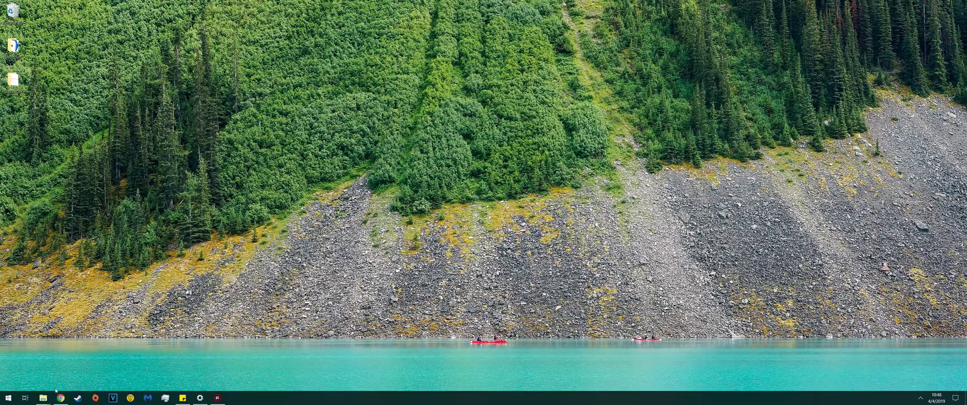
drag(178, 211, 371, 308)
drag(256, 193, 382, 286)
drag(265, 162, 446, 280)
Find and launch Hex Workshop Hex Editor (x64).
key(super)
text(hex)
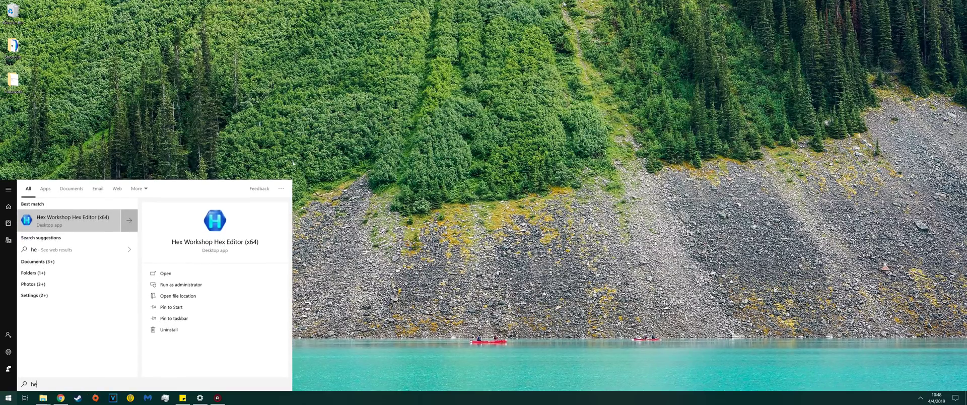
click(74, 216)
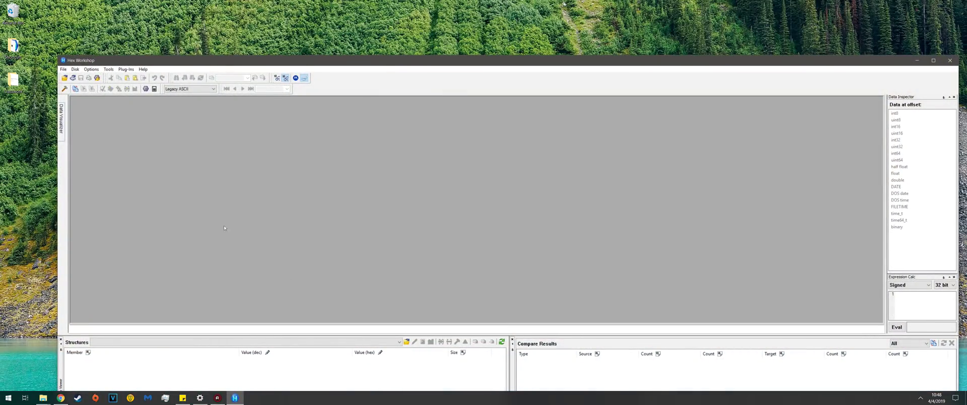
Start opening a file, browse to D:\Program Files (x86)\Steam\steamapps\common\Borderlands 2\Binaries\Win32, and select Borderlands2.exe.
click(63, 69)
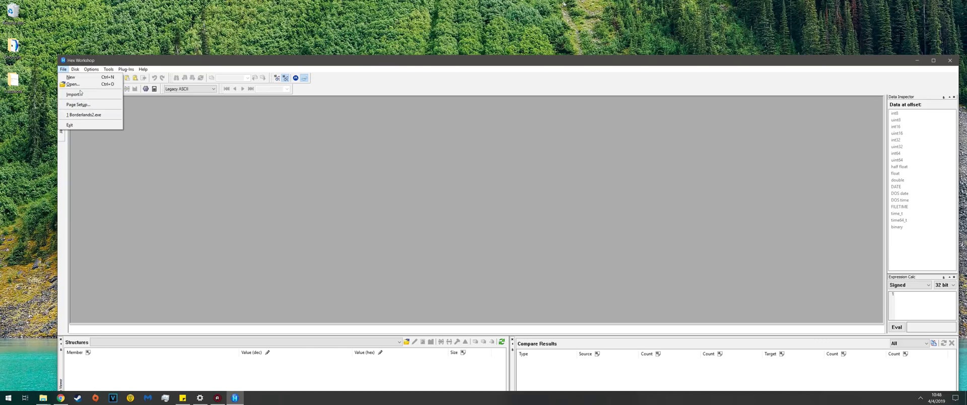
click(73, 84)
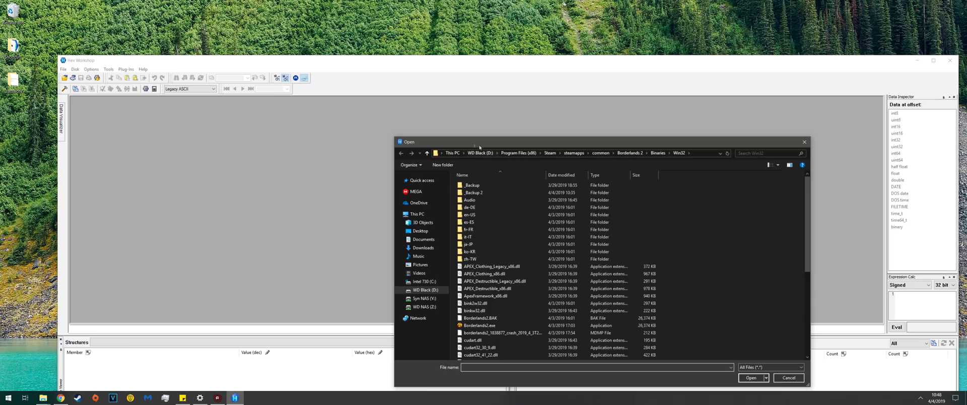
drag(469, 146, 315, 130)
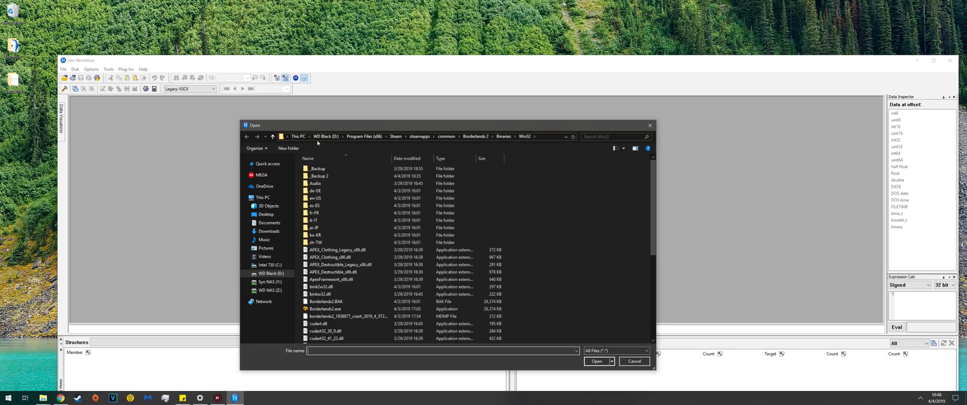
click(299, 137)
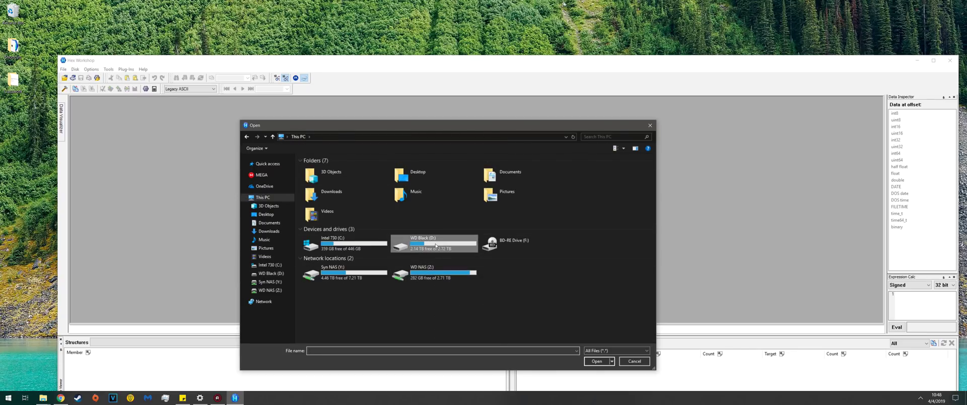
double_click(403, 237)
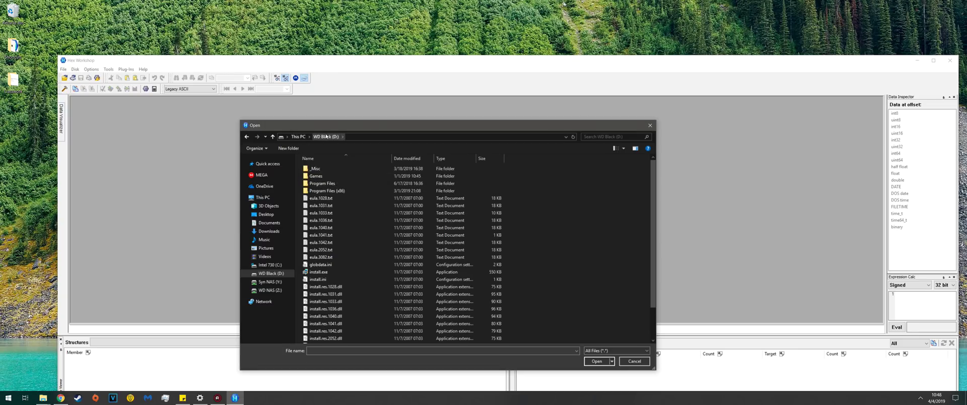
double_click(333, 190)
double_click(323, 213)
double_click(319, 308)
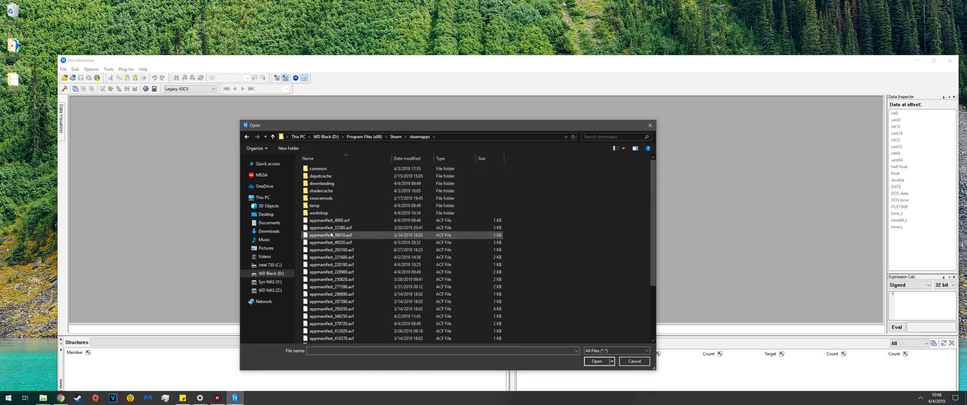
double_click(322, 170)
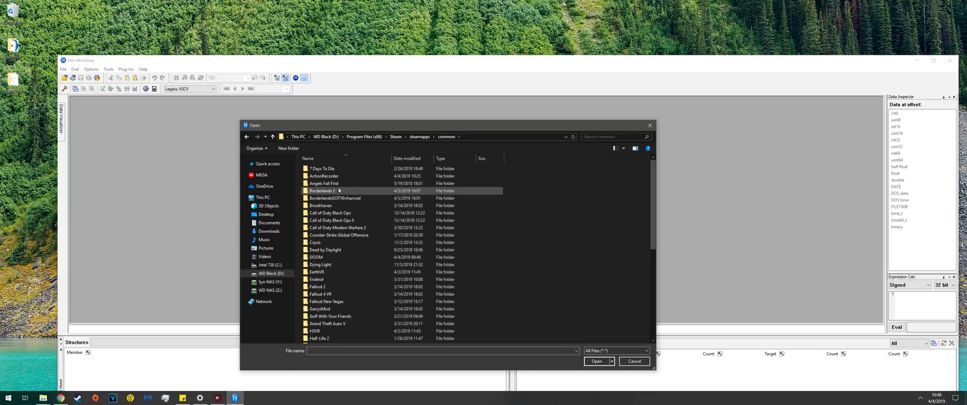
double_click(328, 191)
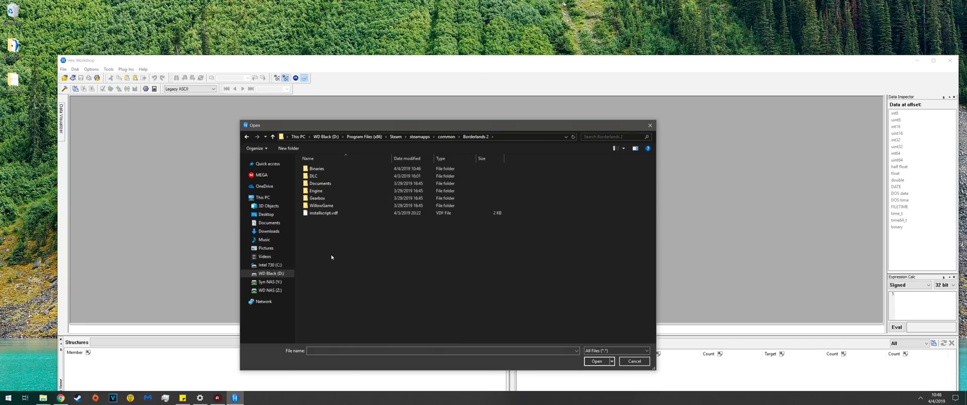
double_click(321, 170)
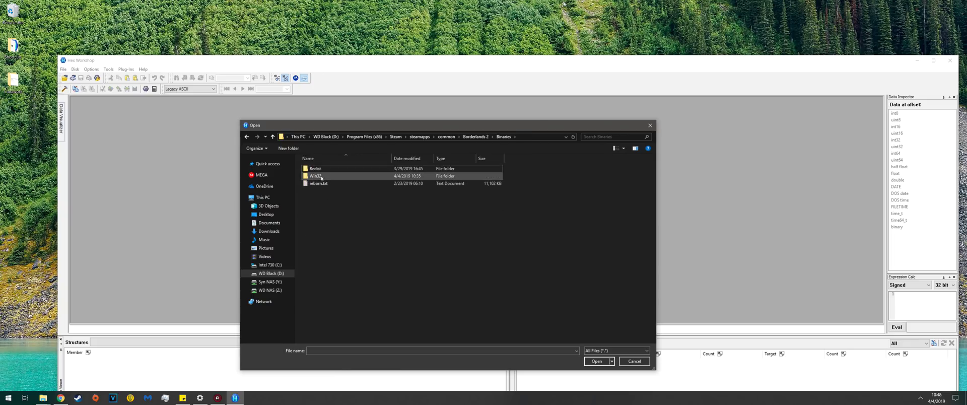
double_click(321, 176)
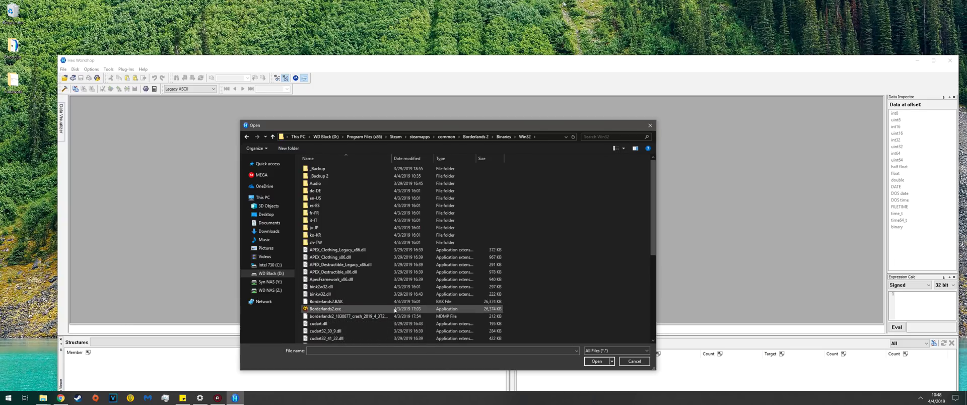
click(324, 309)
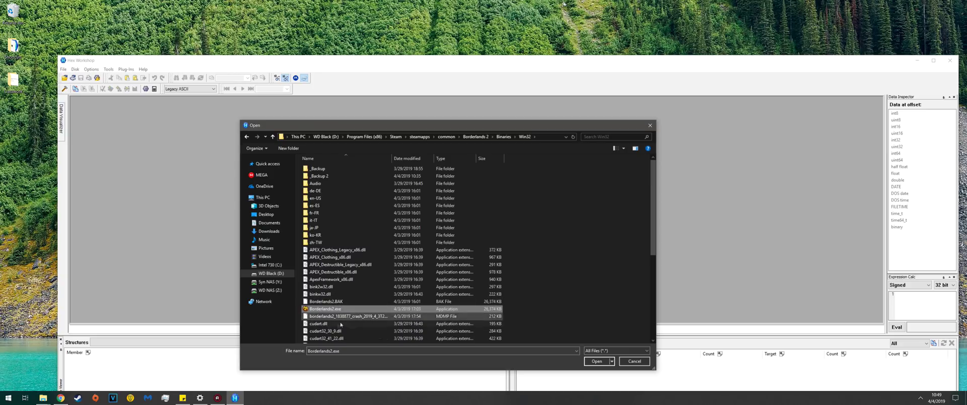
Open the backup copy of Borderlands2.exe from the _Backup 2\_Backup subfolder for hex editing.
double_click(319, 176)
double_click(325, 169)
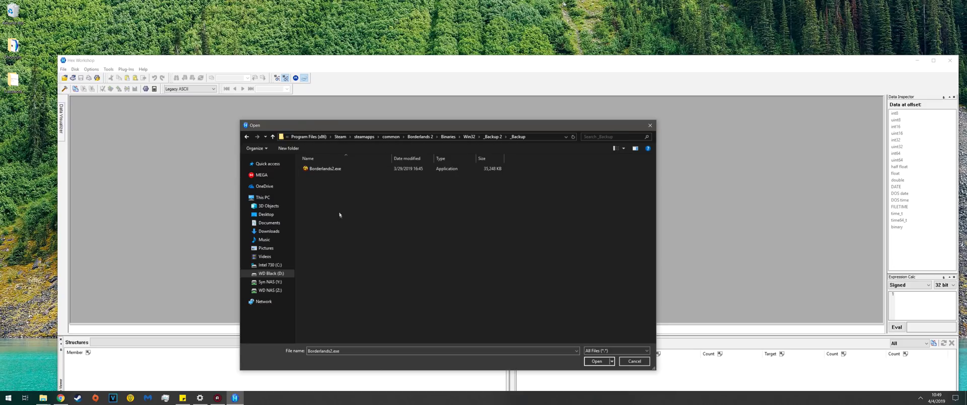
click(326, 169)
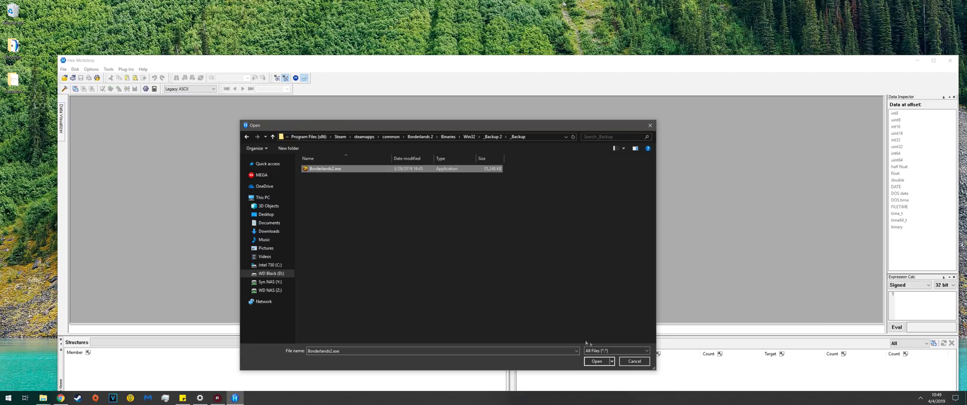
click(595, 361)
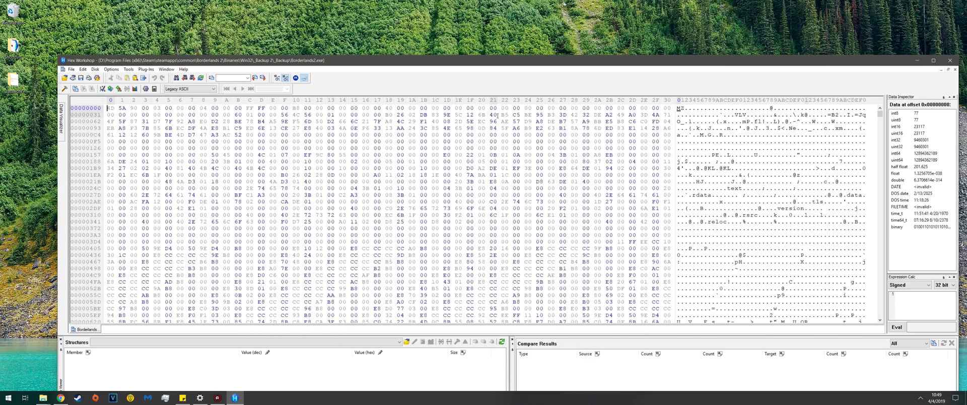
Arrange Hex Workshop side by side with the Chrome window showing the BL2 Reborn mod page.
drag(484, 63, 966, 103)
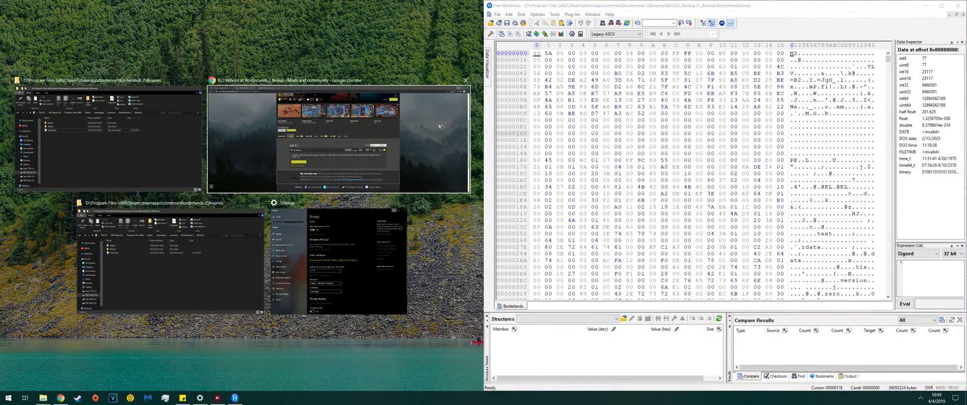
click(302, 130)
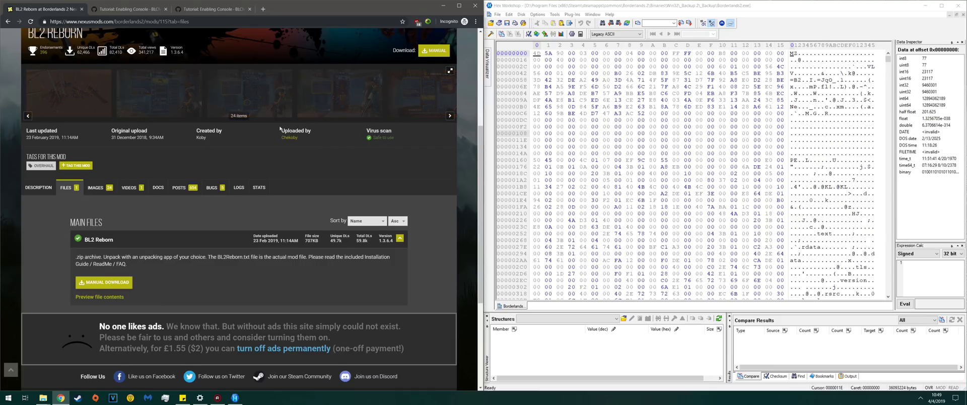
Copy the hex string 83 C4 0C 85 C0 75 1A 6A from the Hex Editing section of the Enabling Console tutorial.
click(129, 9)
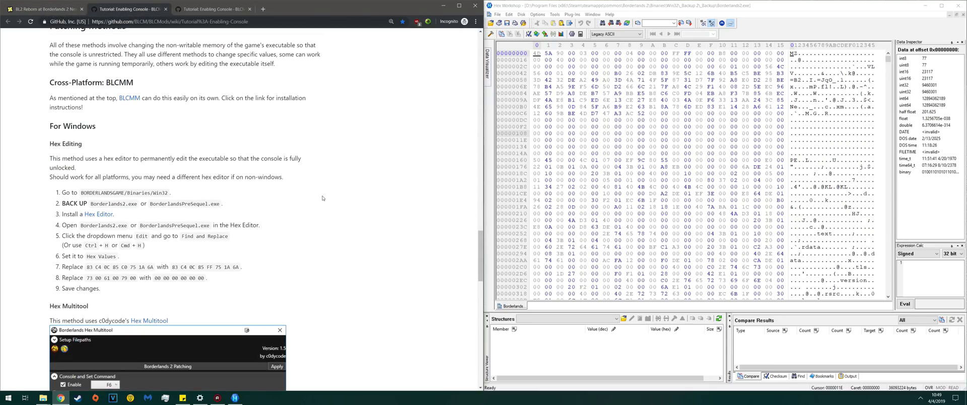
scroll(282, 159, down, 2)
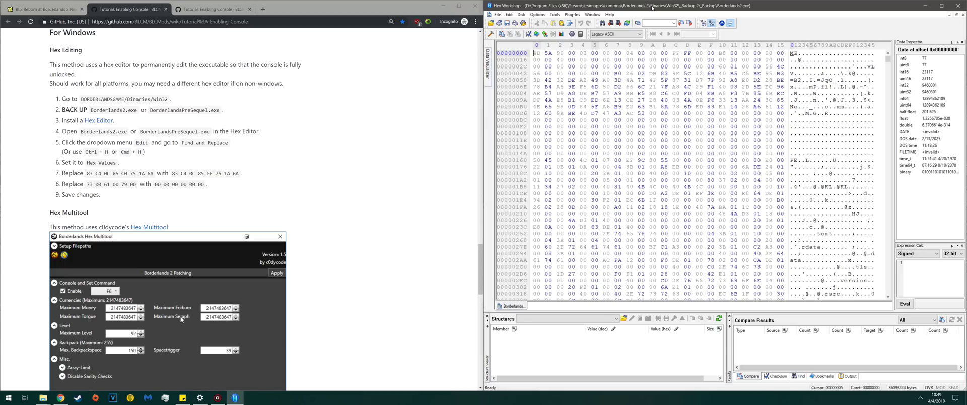
click(487, 63)
click(87, 173)
drag(88, 173, 155, 173)
right_click(155, 173)
click(160, 180)
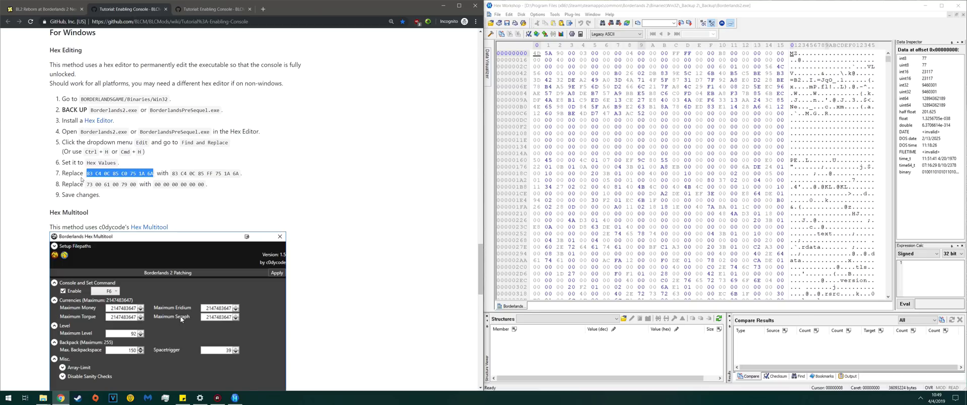
Find 83 C4 0C 85 C0 75 1A 6A as hex values in the open executable and overwrite its C0 byte with FF.
click(633, 11)
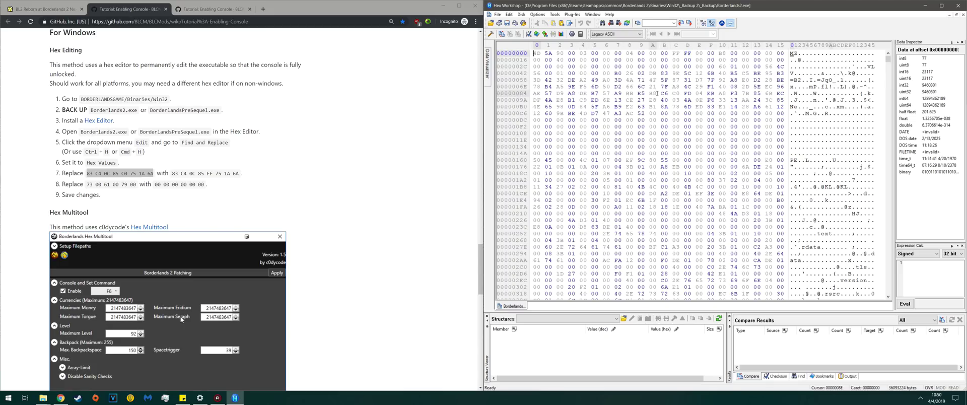
key(ctrl+f)
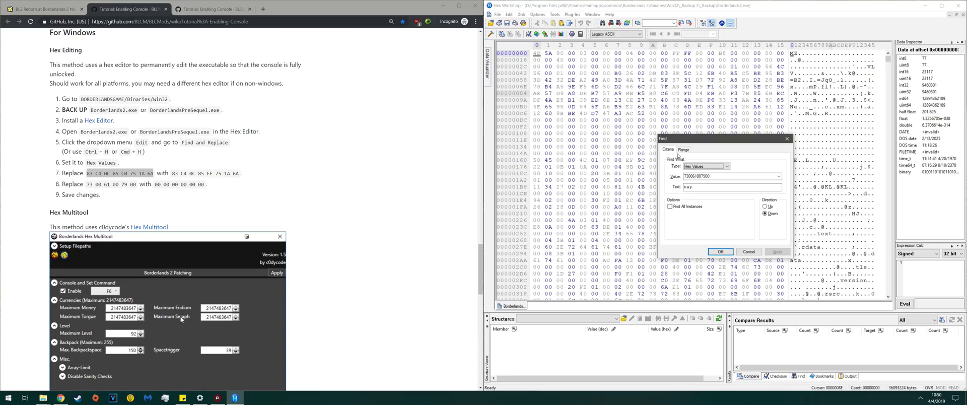
double_click(718, 177)
click(700, 167)
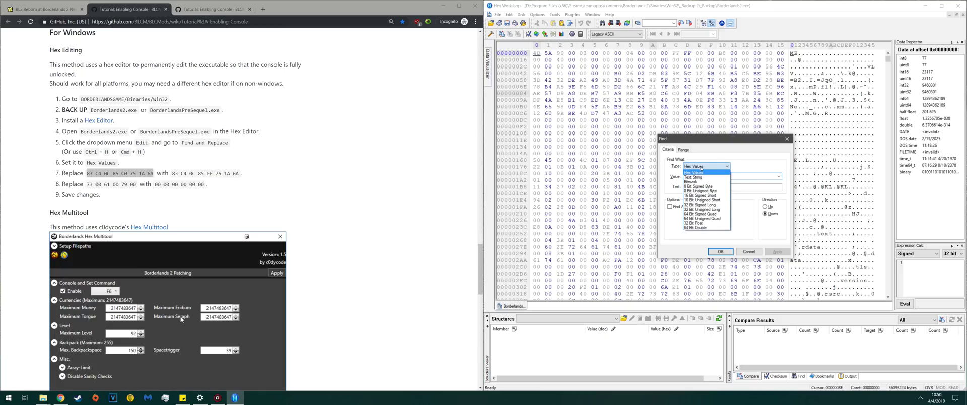
click(701, 169)
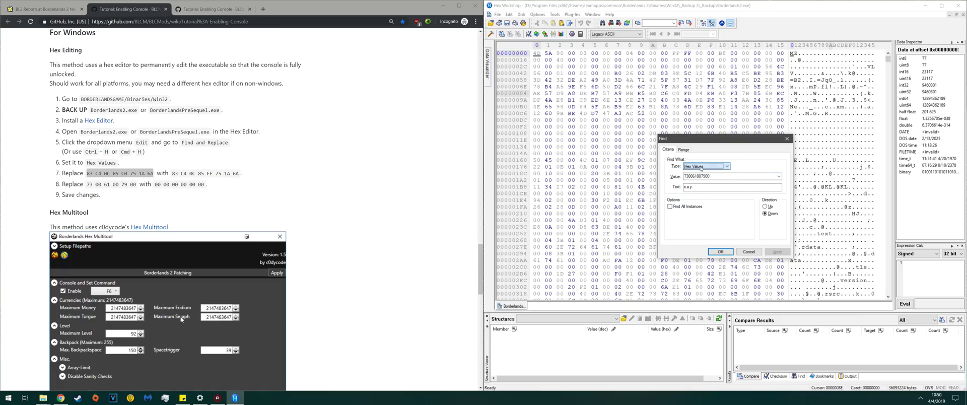
double_click(711, 173)
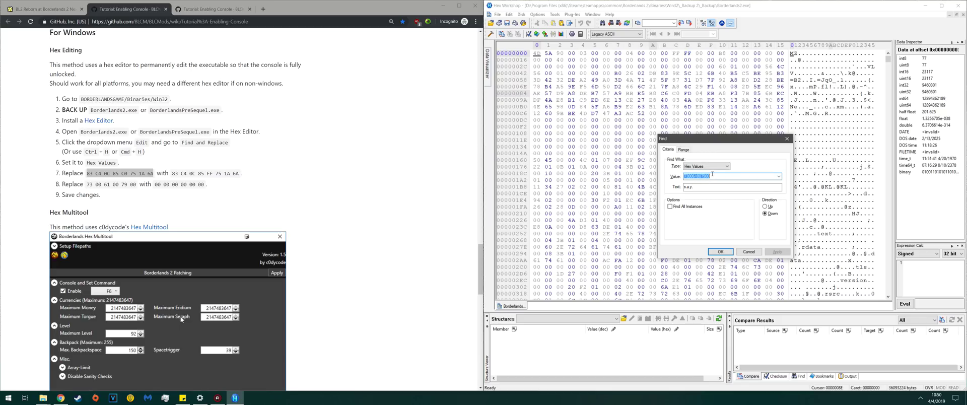
key(ctrl+v)
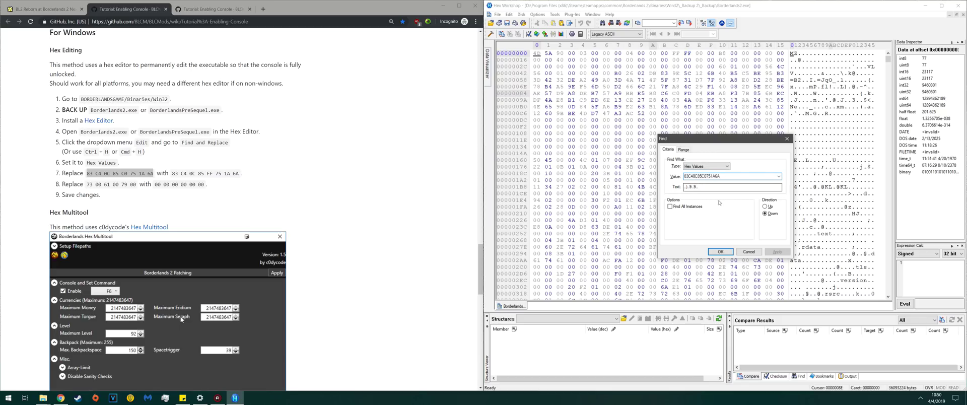
click(719, 251)
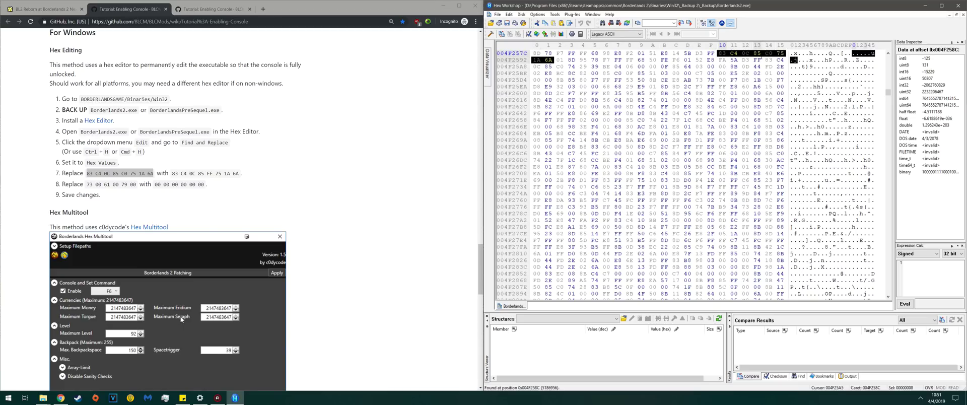
click(766, 53)
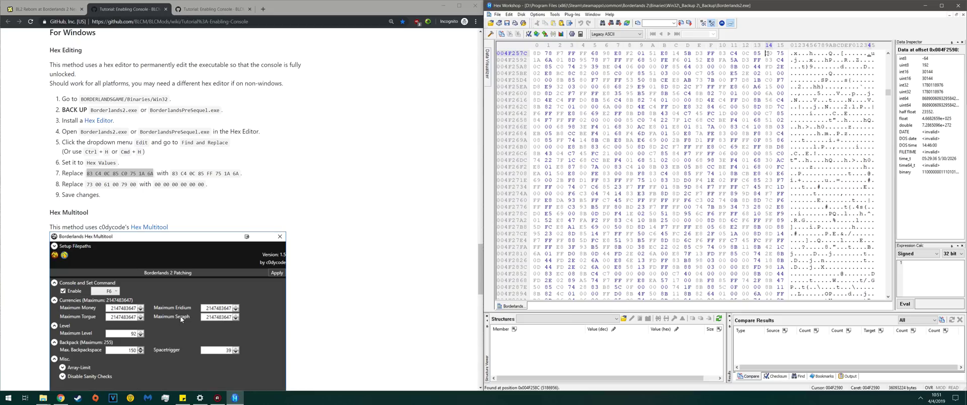
text(FF)
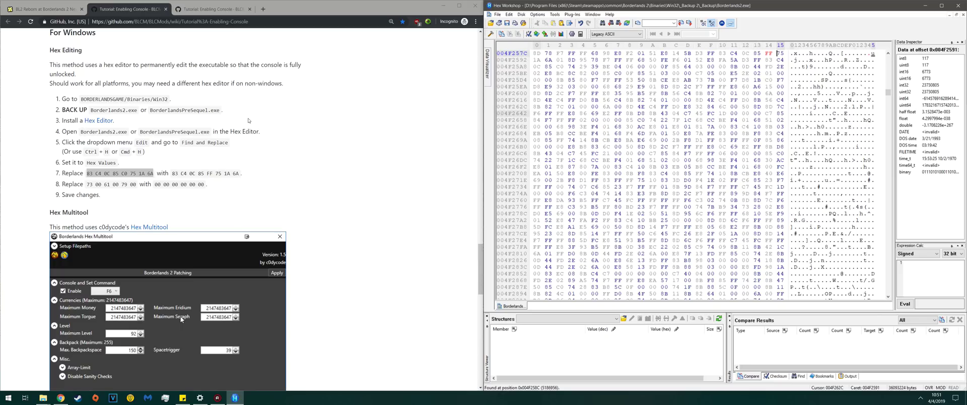
click(111, 184)
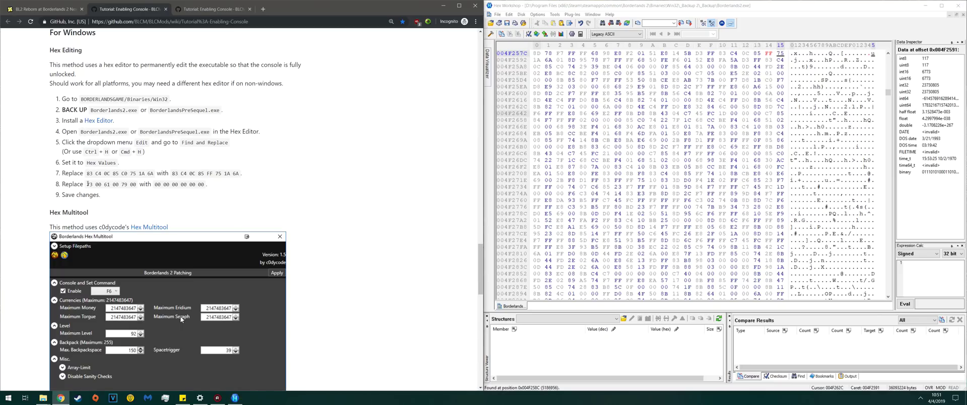
drag(87, 185, 136, 189)
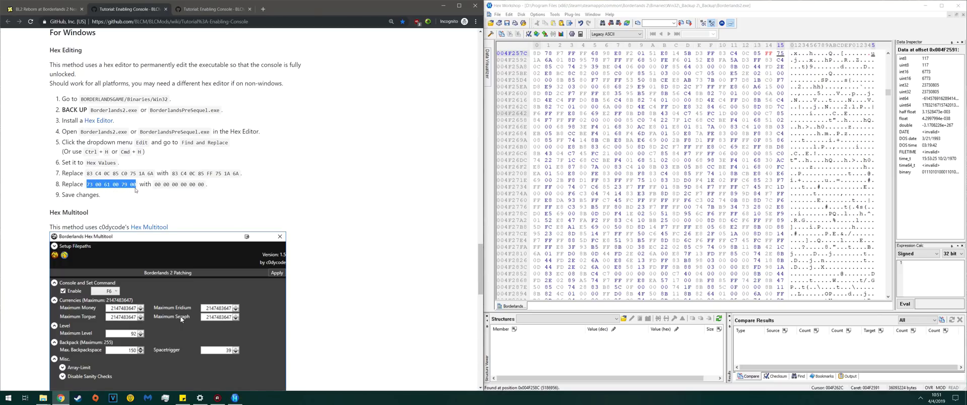
right_click(127, 185)
click(141, 191)
click(650, 7)
key(ctrl+f)
double_click(730, 176)
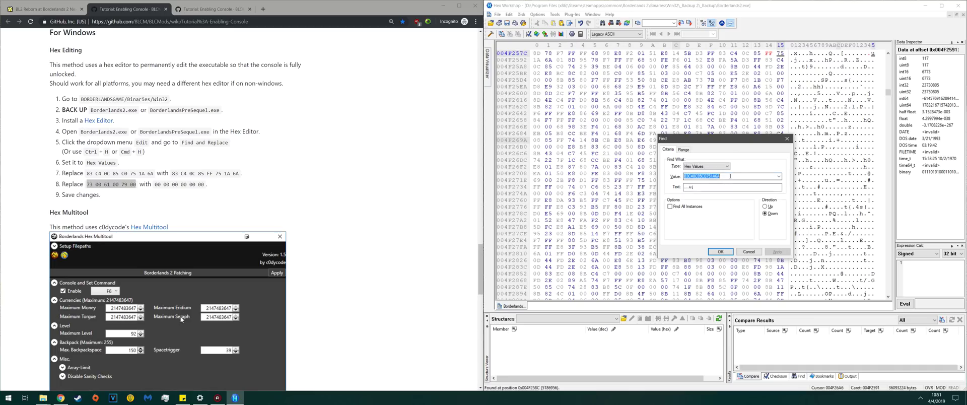
key(ctrl+v)
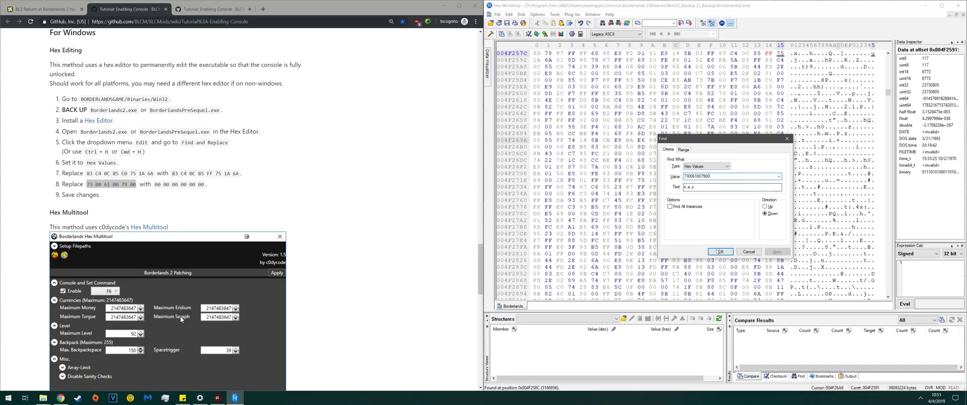
click(721, 251)
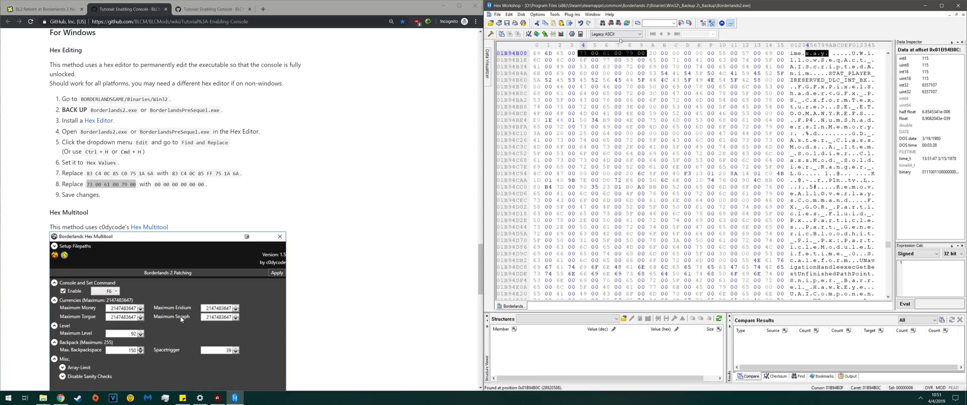
click(585, 53)
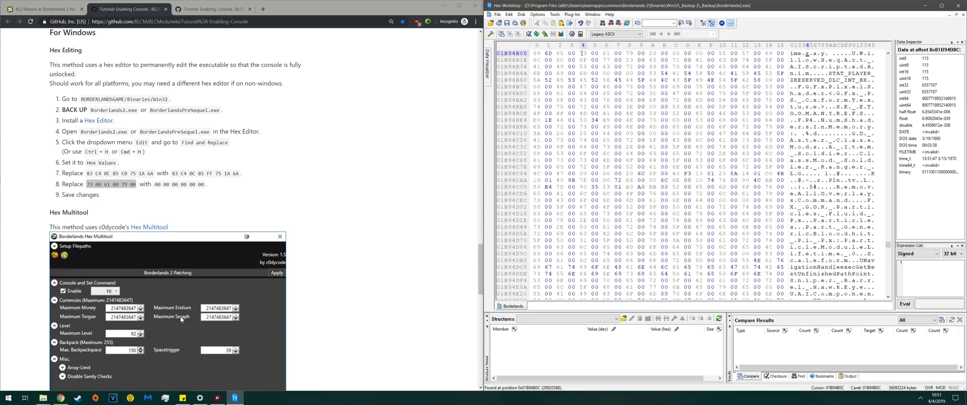
text(00 00 00 )
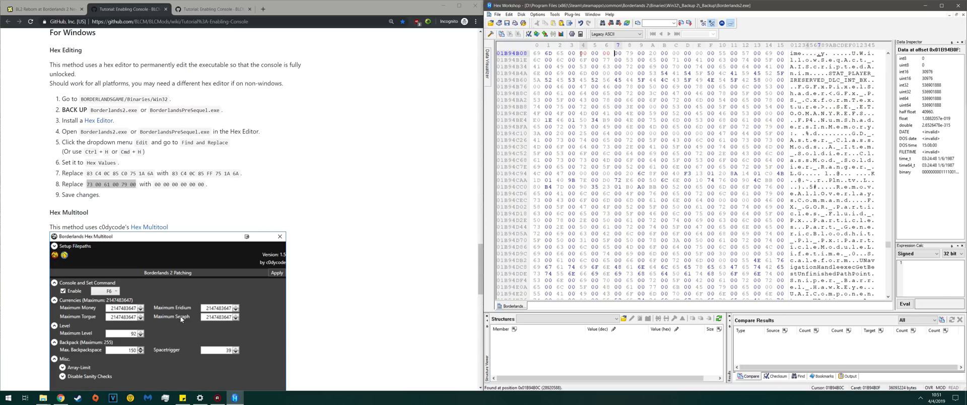
text(00 00 )
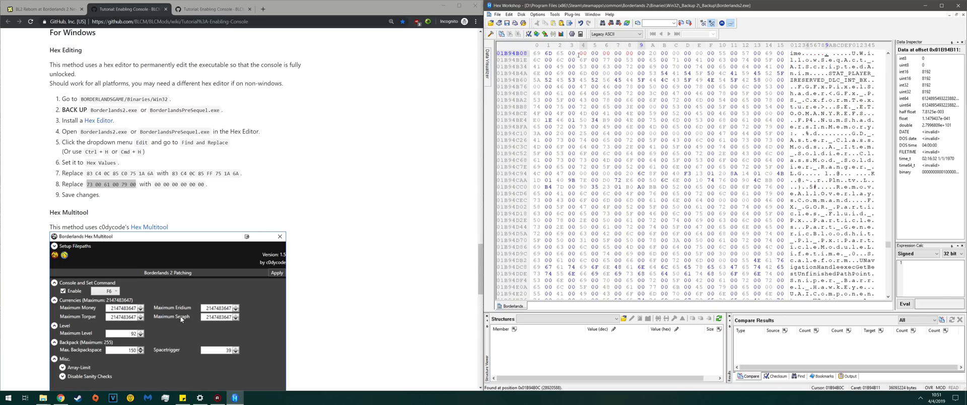
text(00)
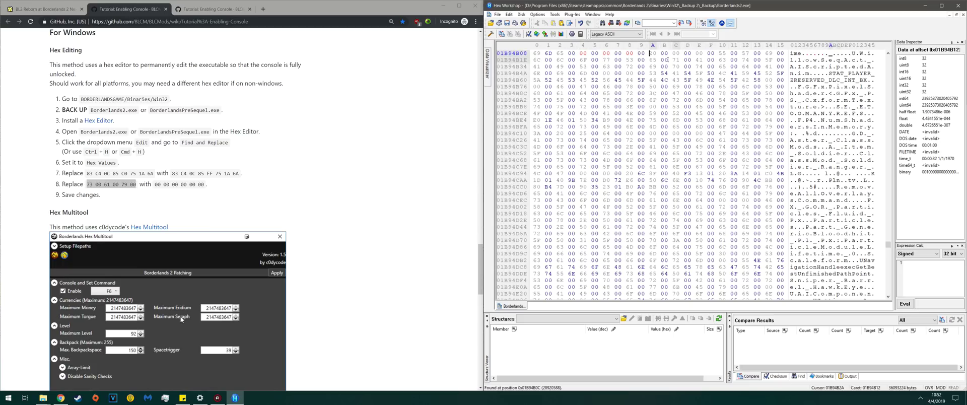
Minimize Hex Workshop, look over the tutorial's alternative patching methods, and minimize Chrome to reach the desktop.
click(497, 14)
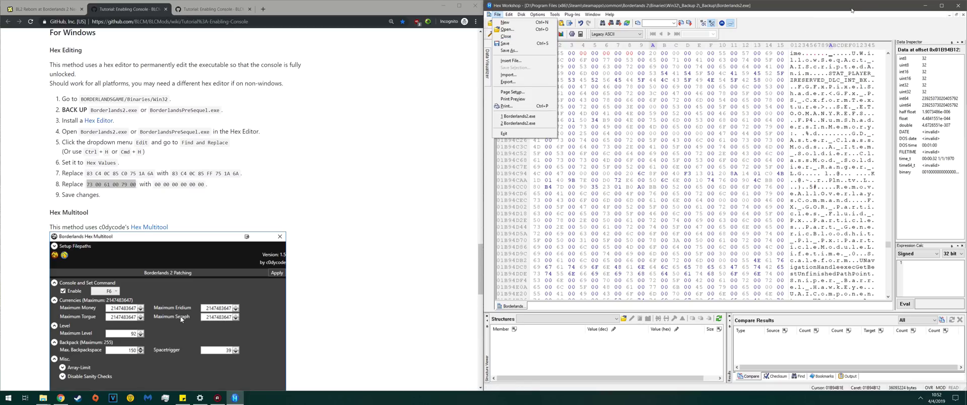
click(851, 10)
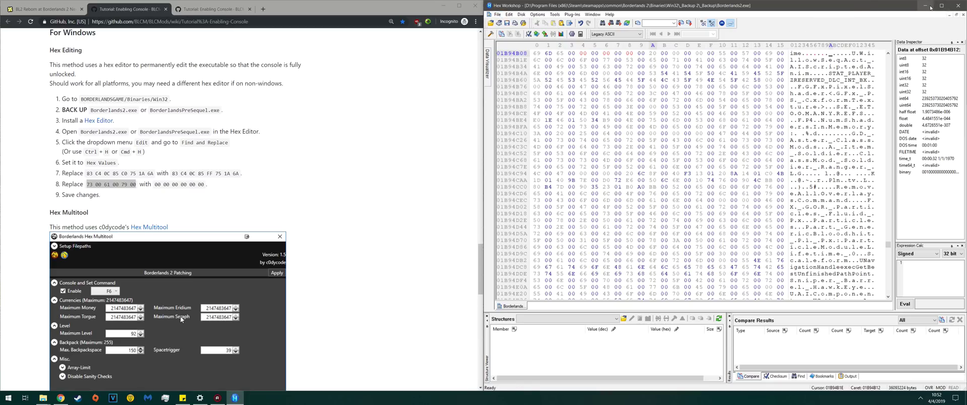
click(927, 6)
click(205, 148)
scroll(205, 148, down, 8)
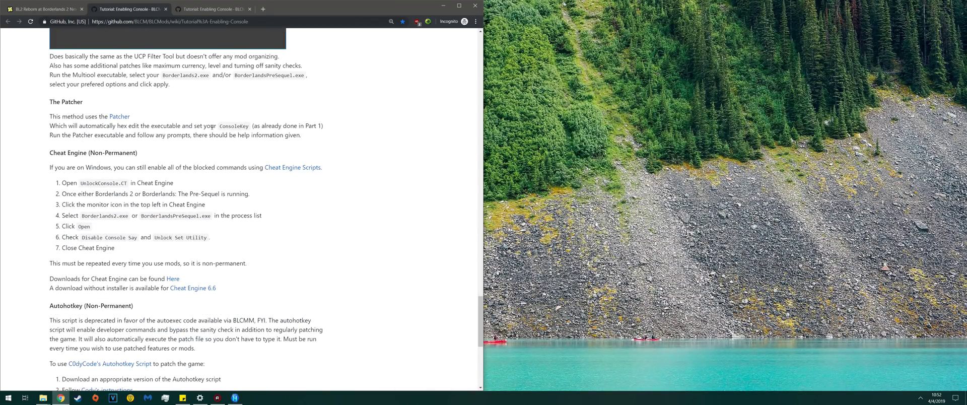
scroll(219, 125, up, 8)
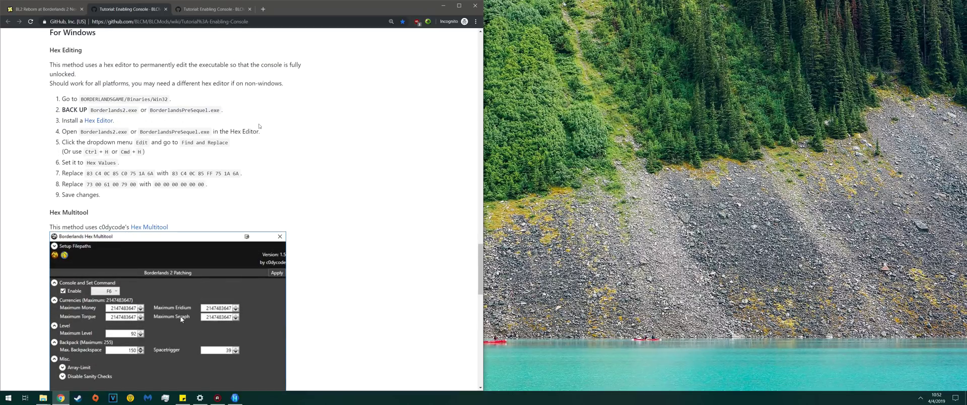
click(443, 5)
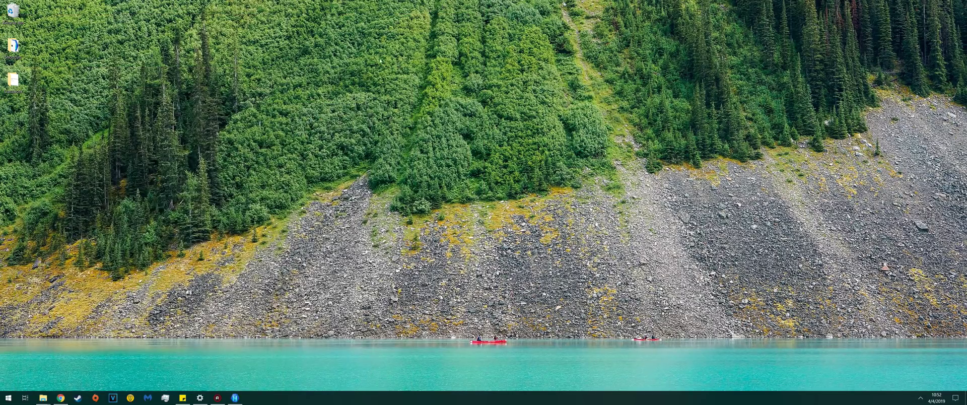
drag(106, 81, 475, 138)
Launch Borderlands 2 from Steam's recent games and start playing from its launcher.
mouse_move(46, 402)
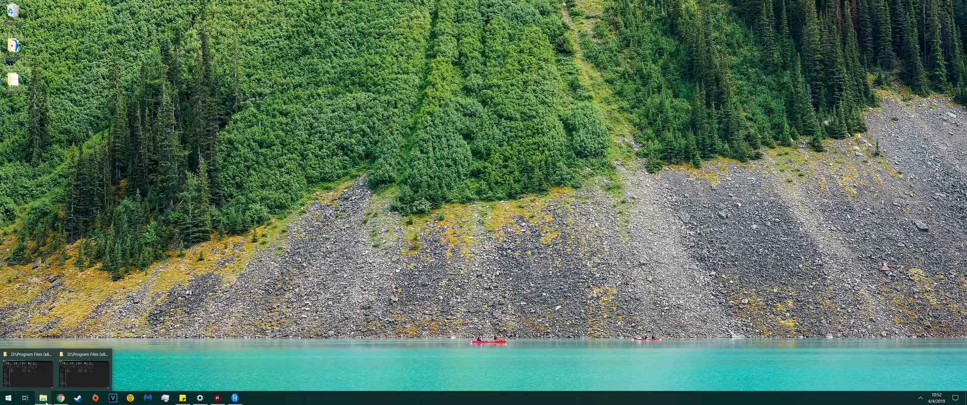
right_click(77, 400)
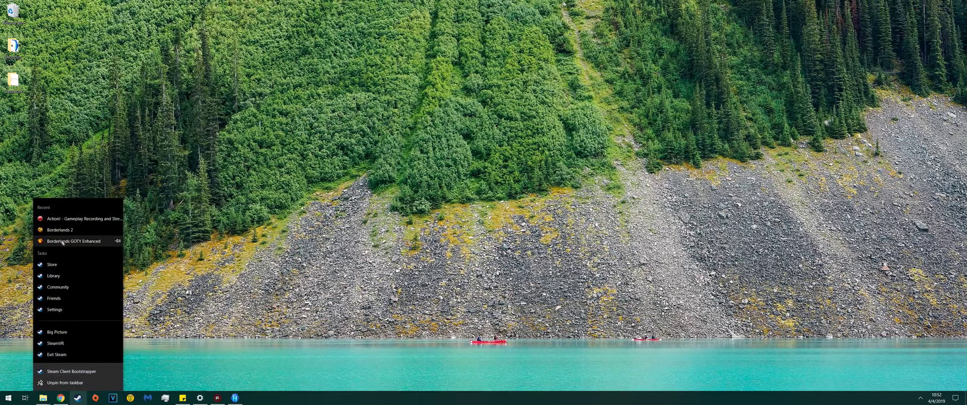
click(53, 230)
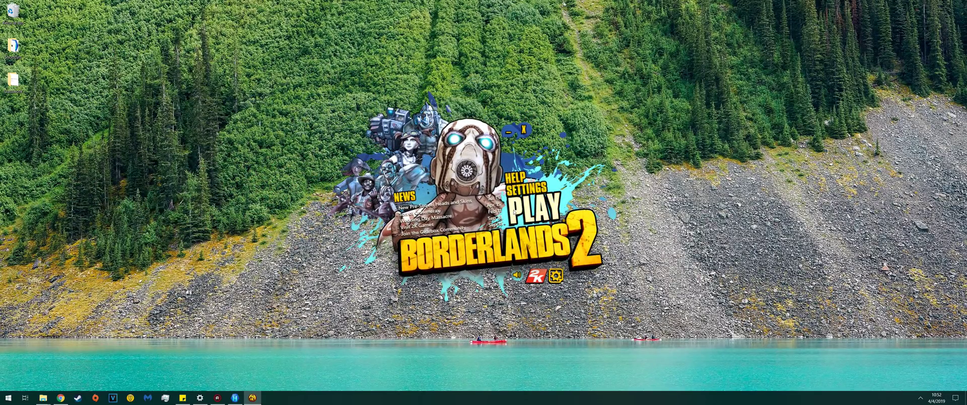
click(514, 212)
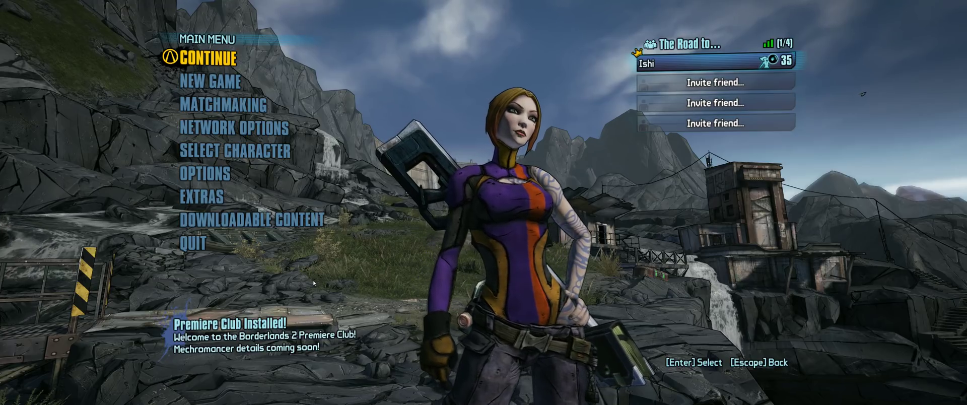
Run exec reborn.txt in the in-game console from the main menu and close the console.
key(grave)
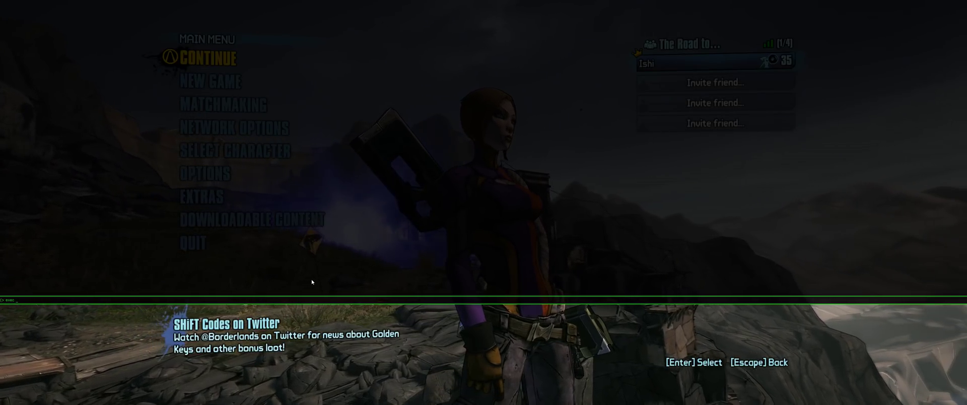
text(reborn)
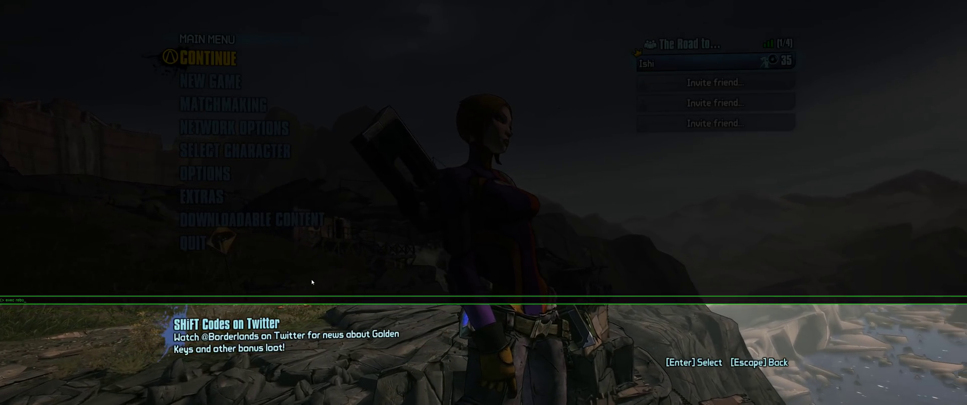
text(.txt)
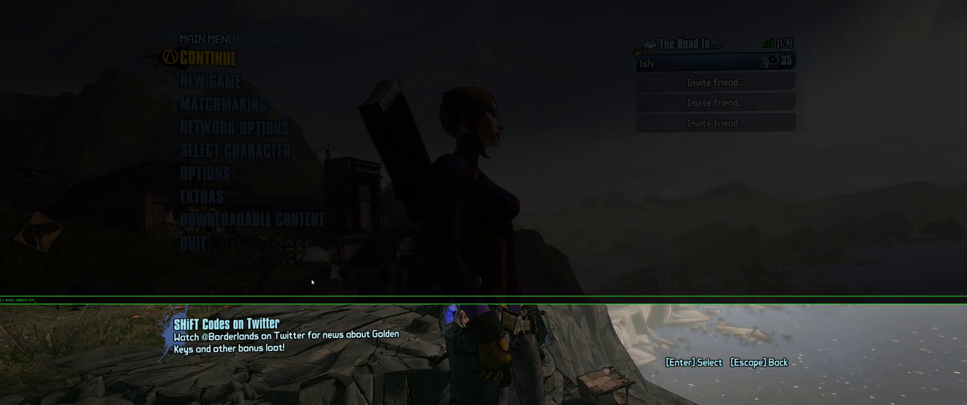
key(Return)
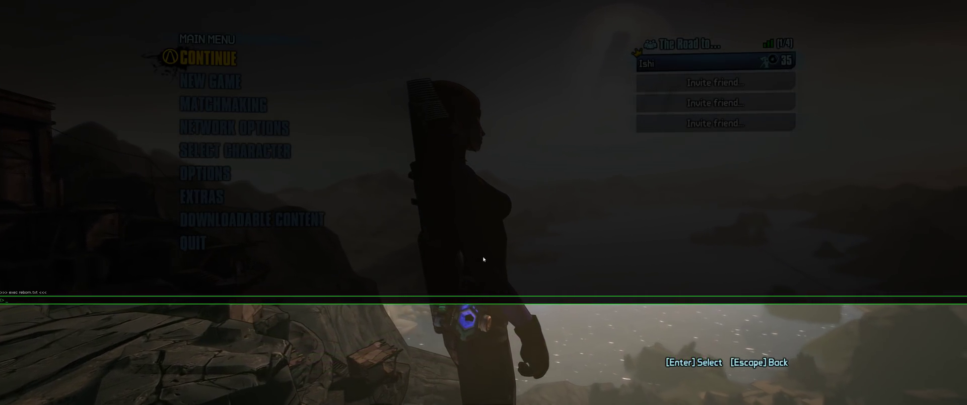
key(grave)
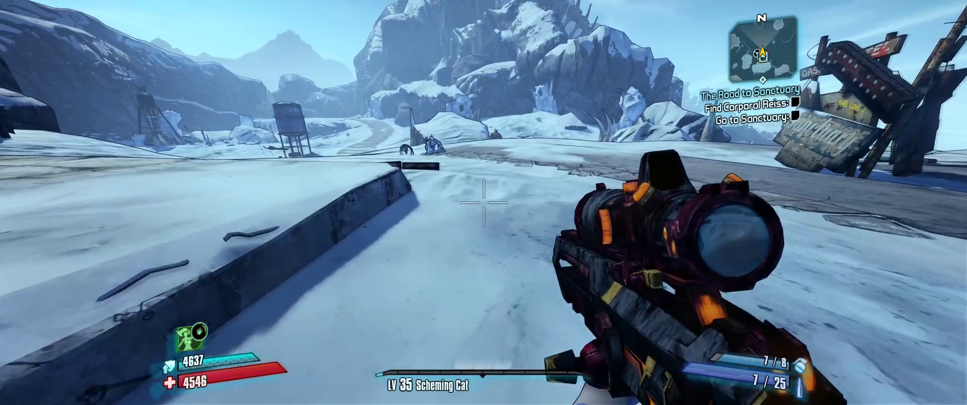
key(w)
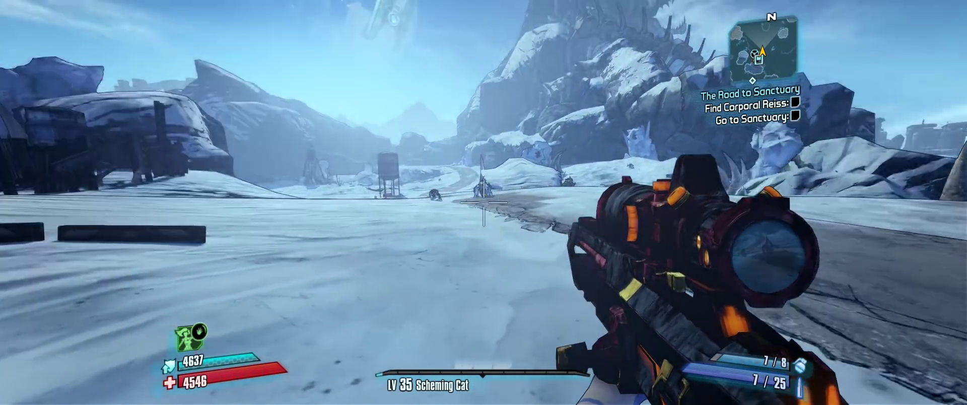
key(w)
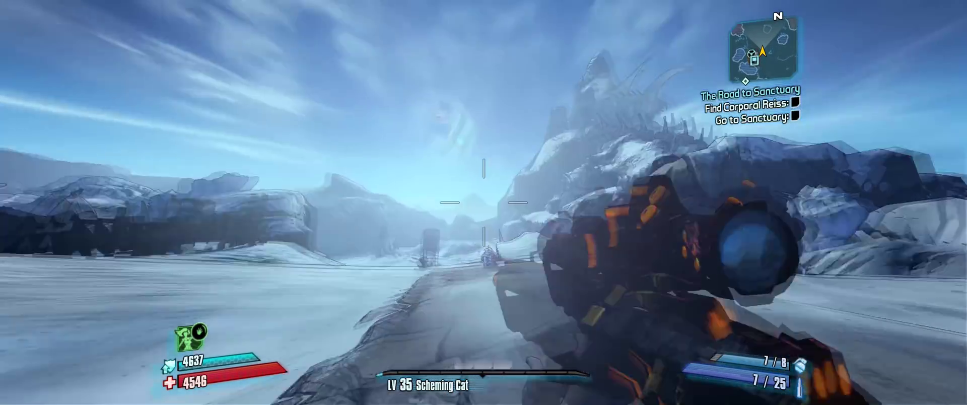
key(w)
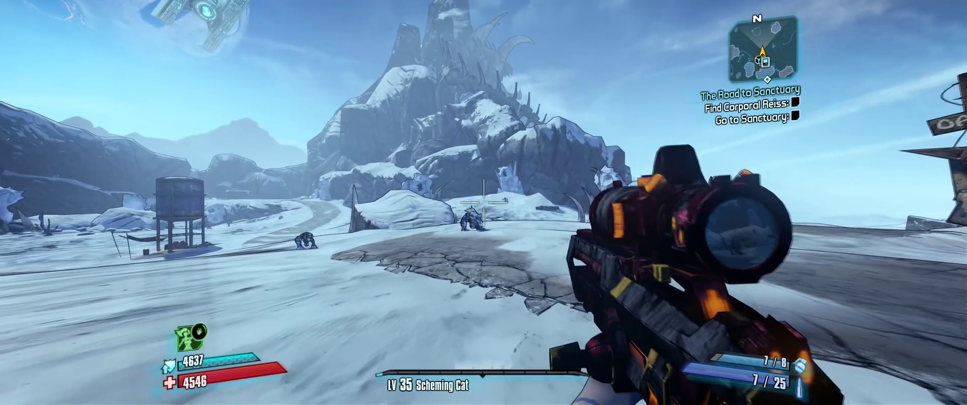
right_click(484, 202)
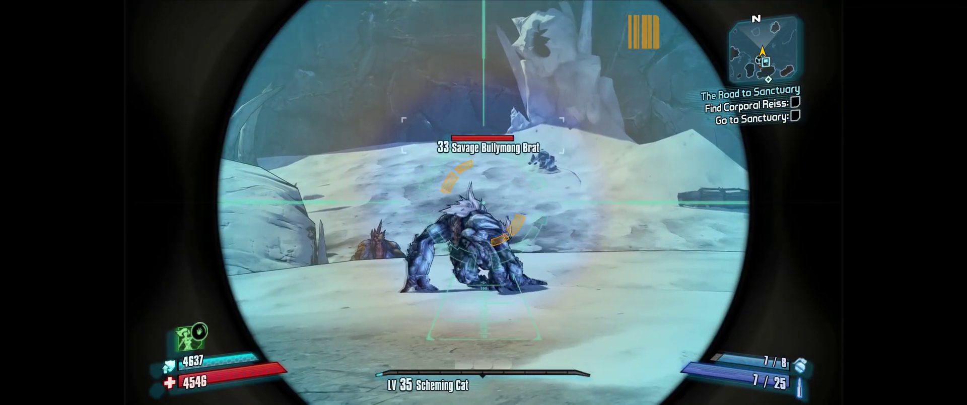